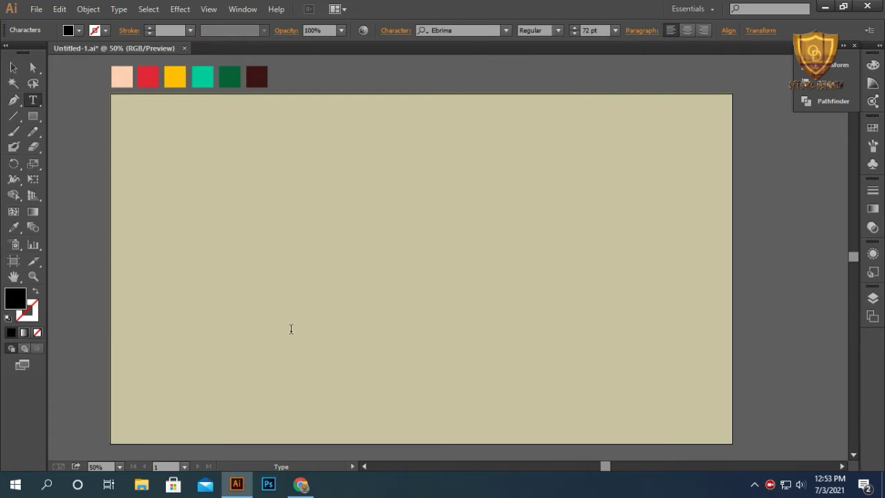
Add the text "Shutdown" on the artboard and finish the text entry.
type("Shut")
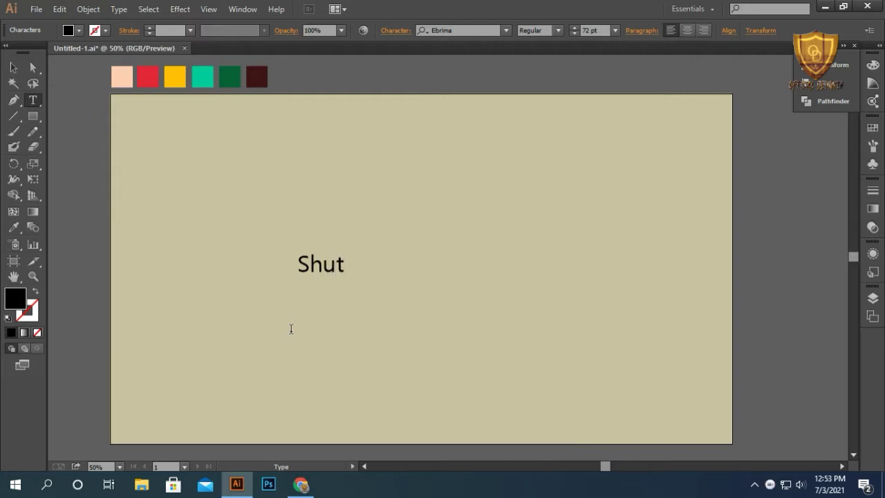
type("down")
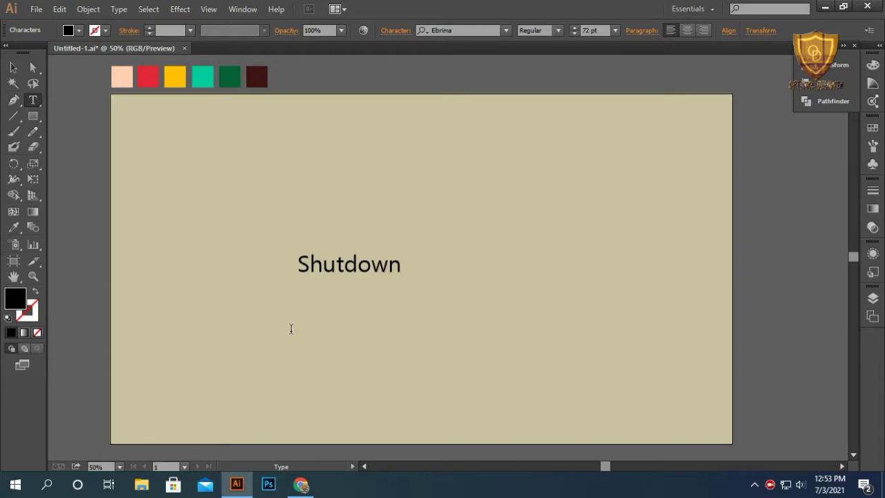
left_click(14, 68)
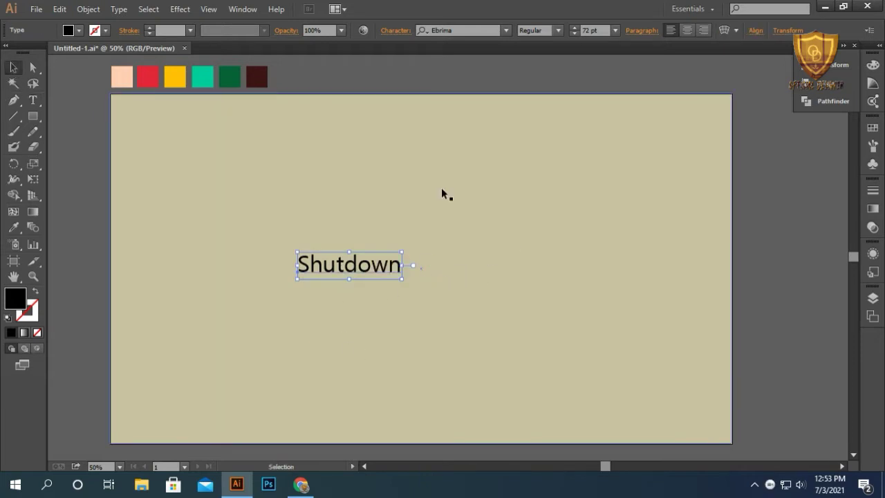
Set the font of the "Shutdown" text to Dopestyle.
left_click(463, 29)
left_click_drag(463, 29, 412, 30)
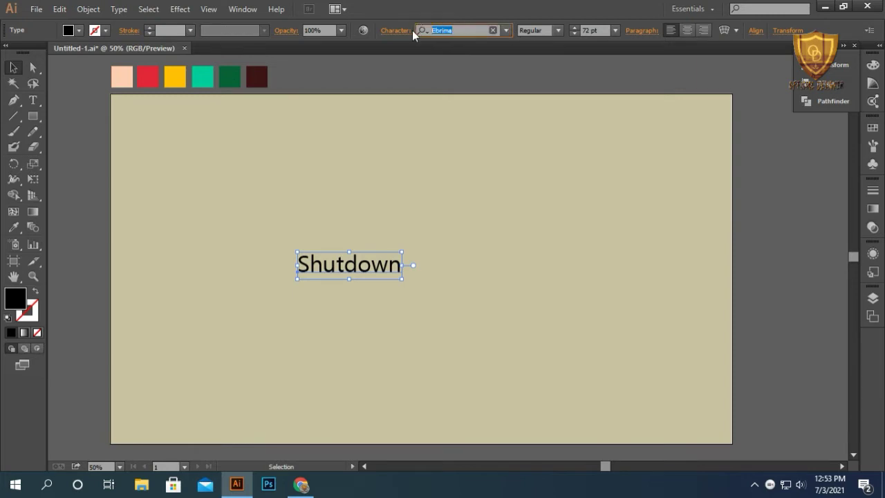
type("d")
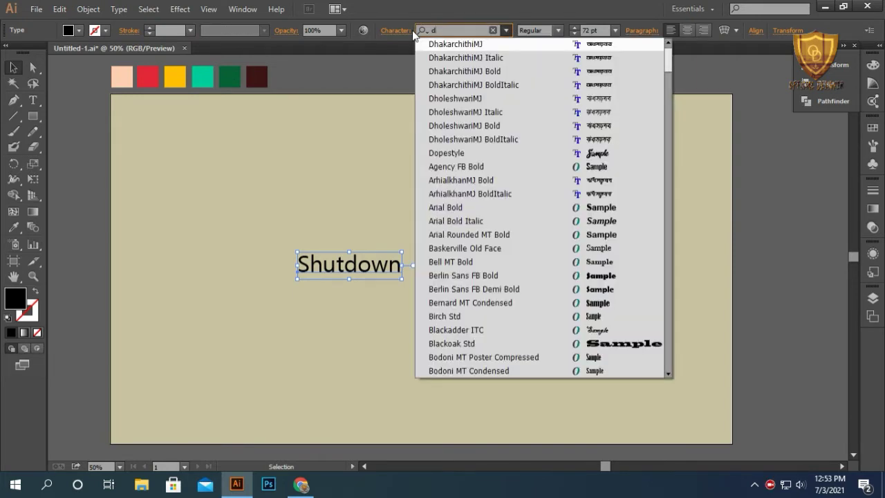
type("op")
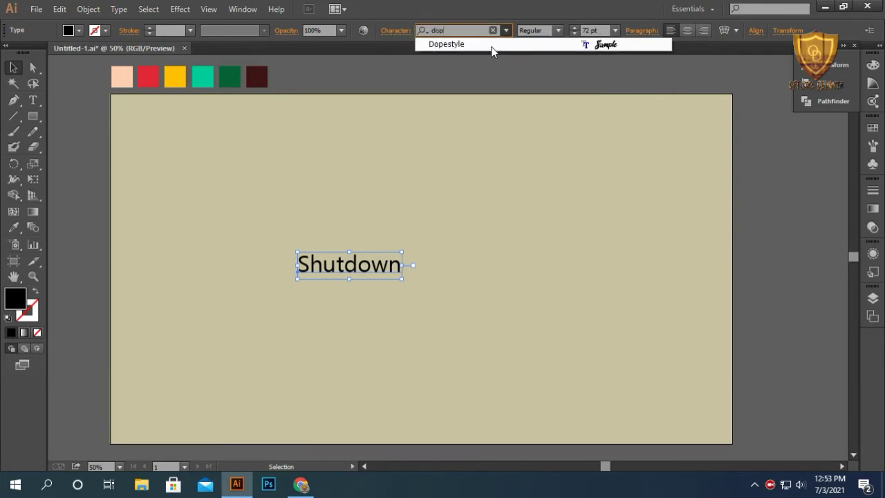
left_click(493, 45)
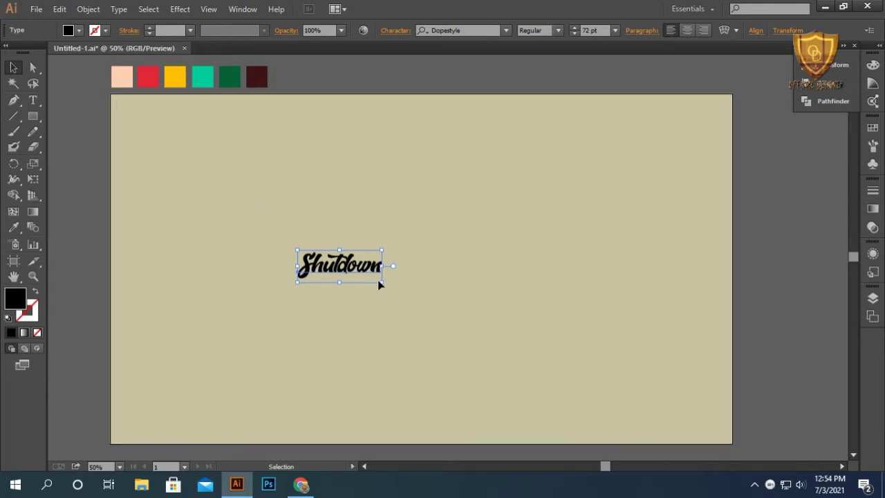
Scale the "Shutdown" text up to about 386 pt and position it near the middle of the artboard.
left_click_drag(382, 283, 535, 341)
left_click_drag(437, 283, 496, 294)
left_click_drag(594, 352, 624, 363)
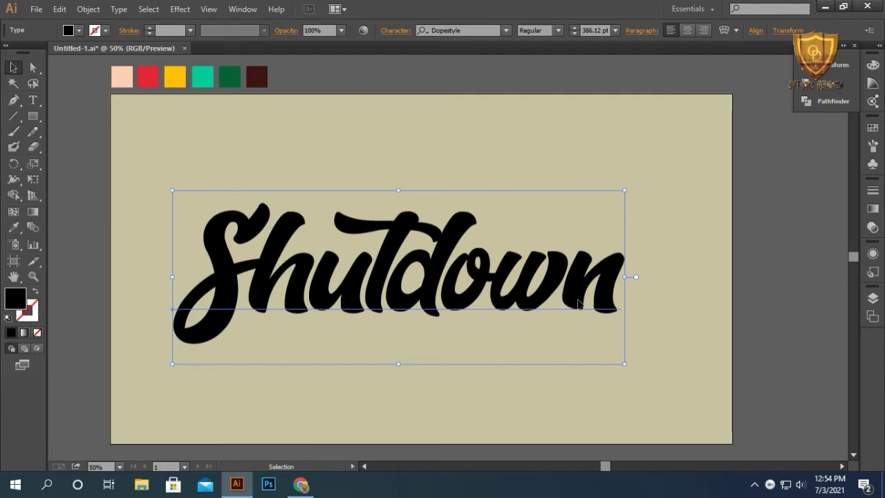
left_click_drag(578, 303, 586, 307)
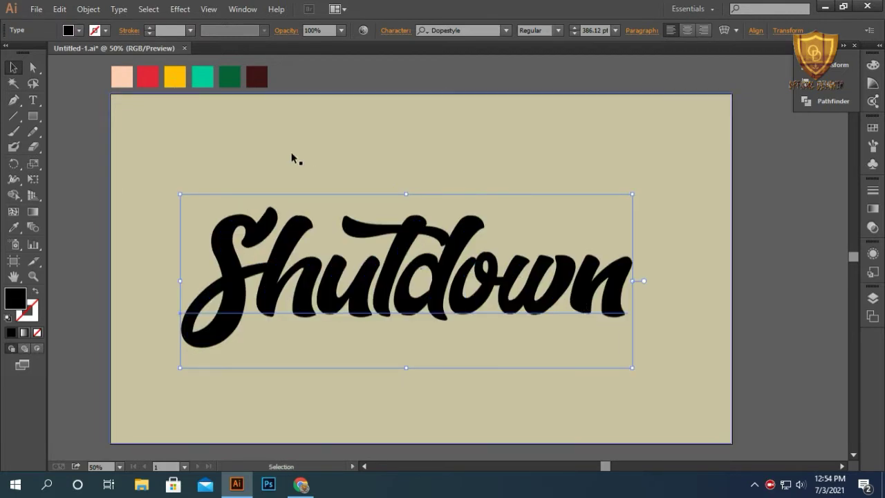
Set the text's fill to none and show its Appearance attributes.
left_click(79, 30)
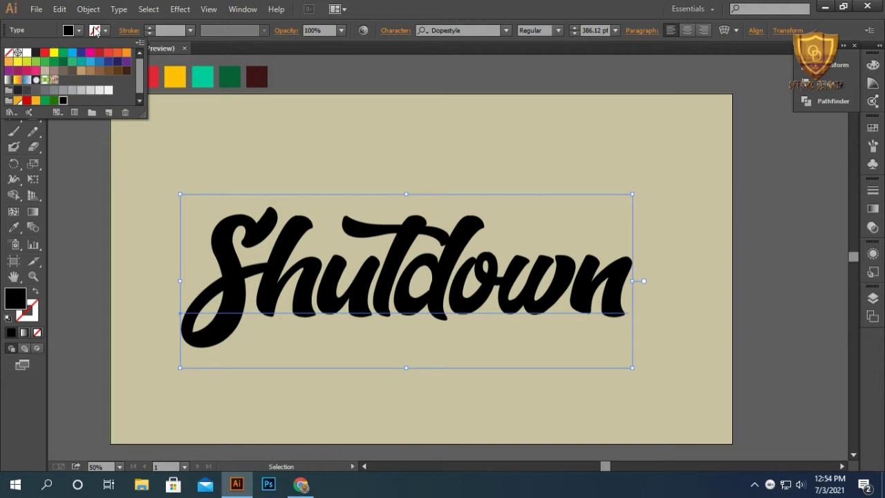
left_click(8, 52)
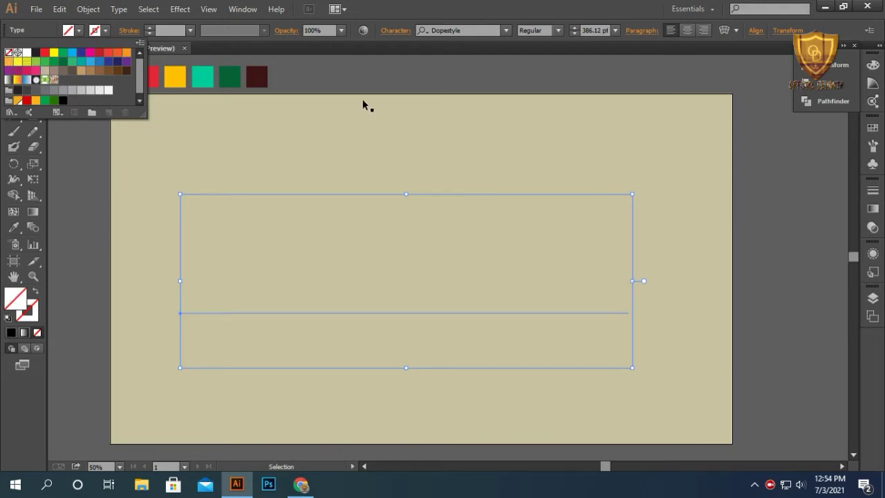
left_click(252, 11)
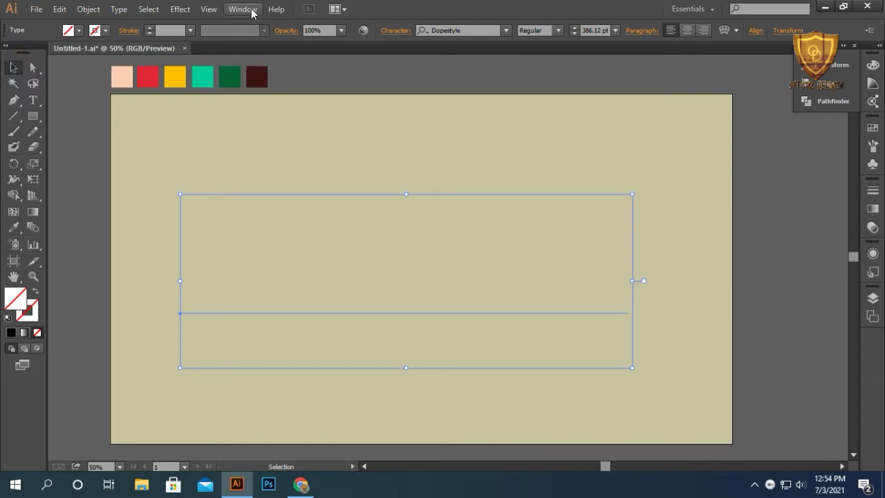
left_click(244, 10)
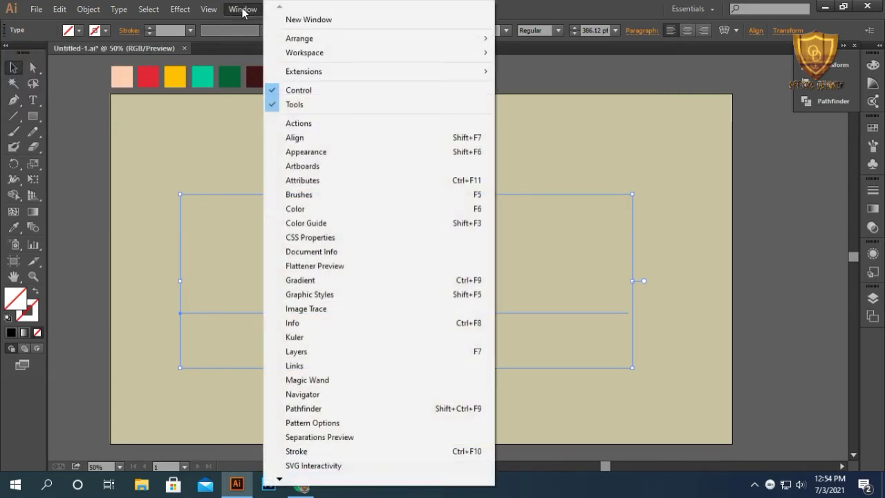
left_click(307, 151)
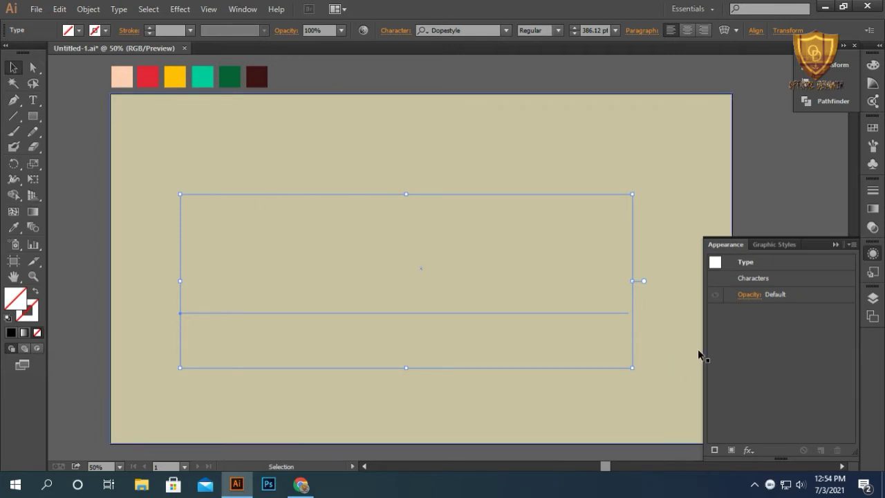
Add five new fills to the "Shutdown" text's appearance.
left_click(728, 451)
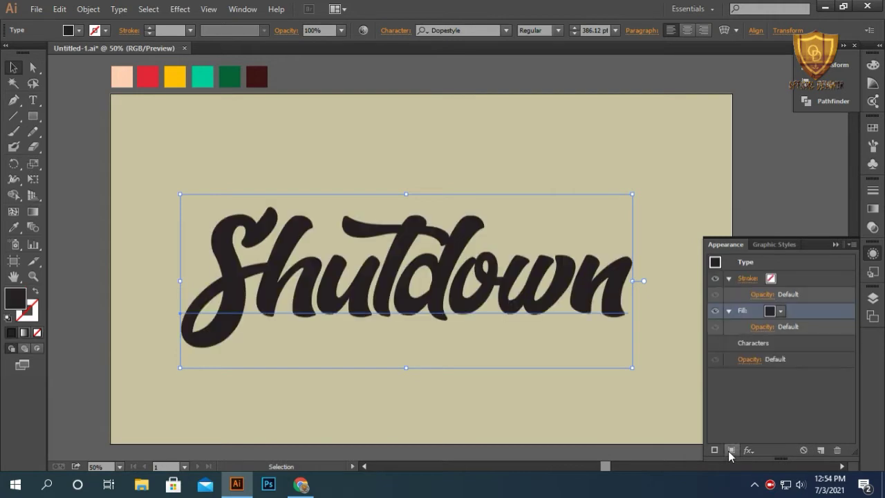
left_click(729, 450)
left_click(729, 451)
left_click(729, 450)
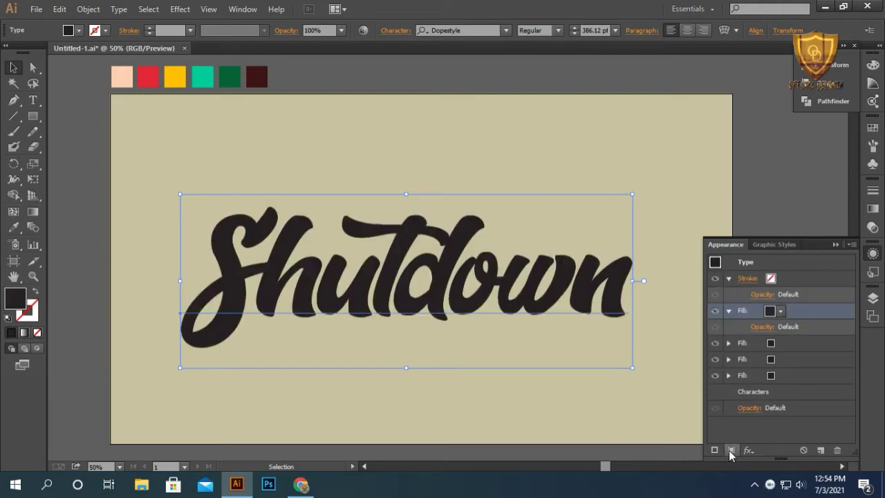
left_click(730, 449)
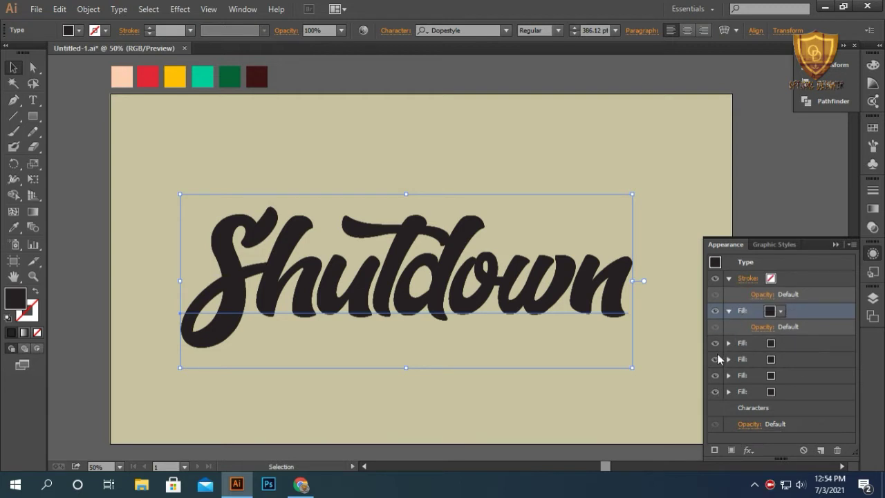
left_click(729, 278)
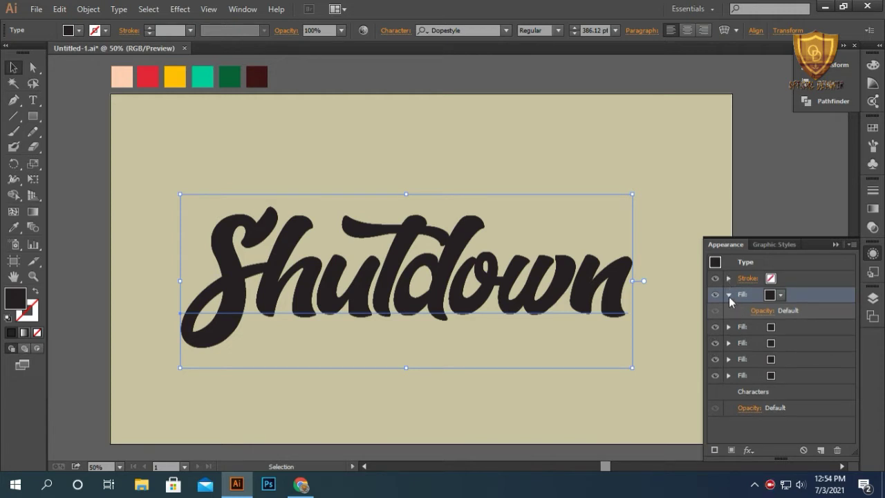
left_click(728, 296)
left_click(728, 295)
left_click(727, 295)
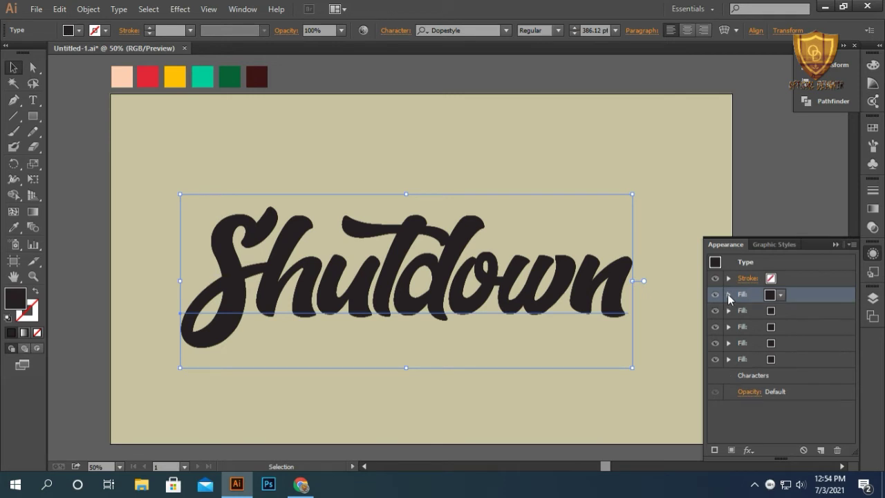
left_click(728, 294)
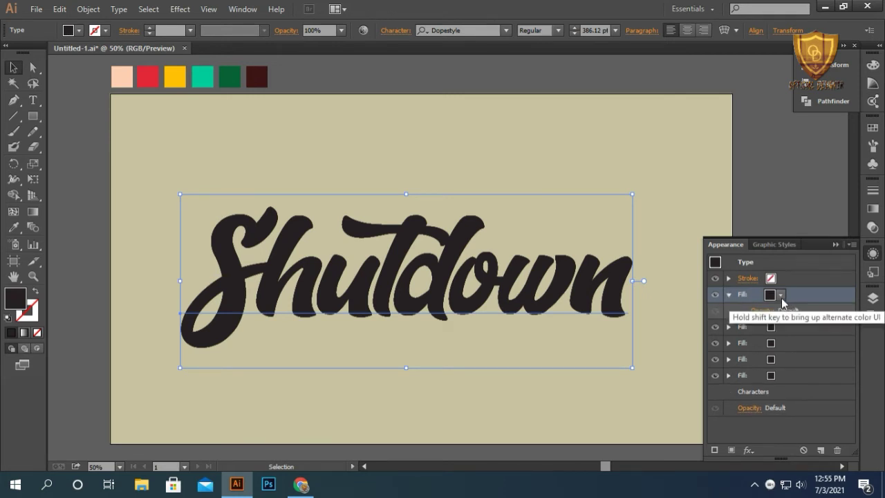
left_click(772, 281)
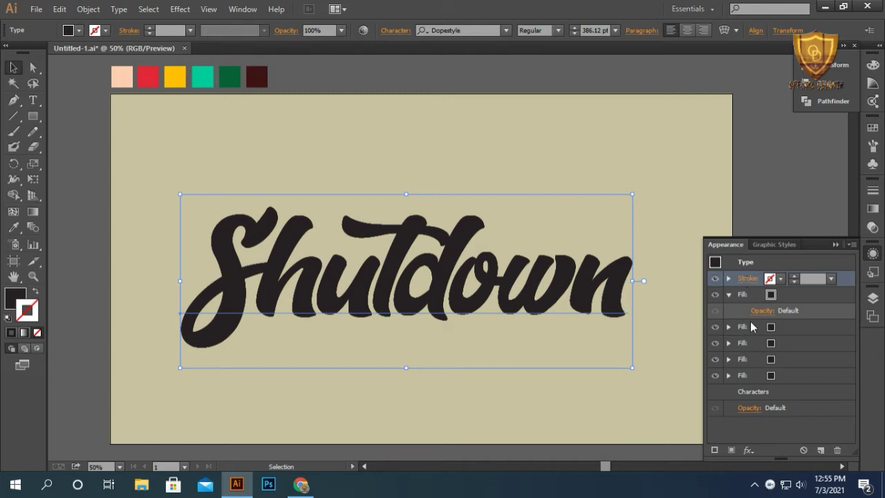
left_click(714, 312)
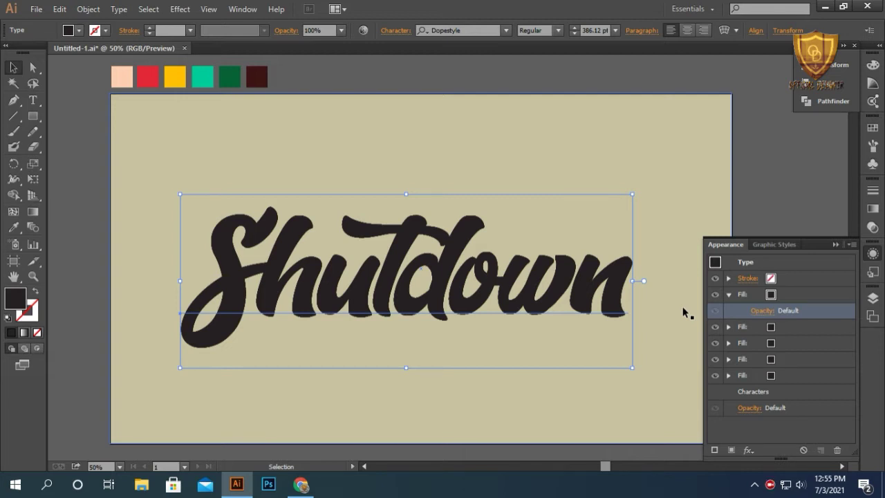
left_click(752, 297)
left_click(780, 296)
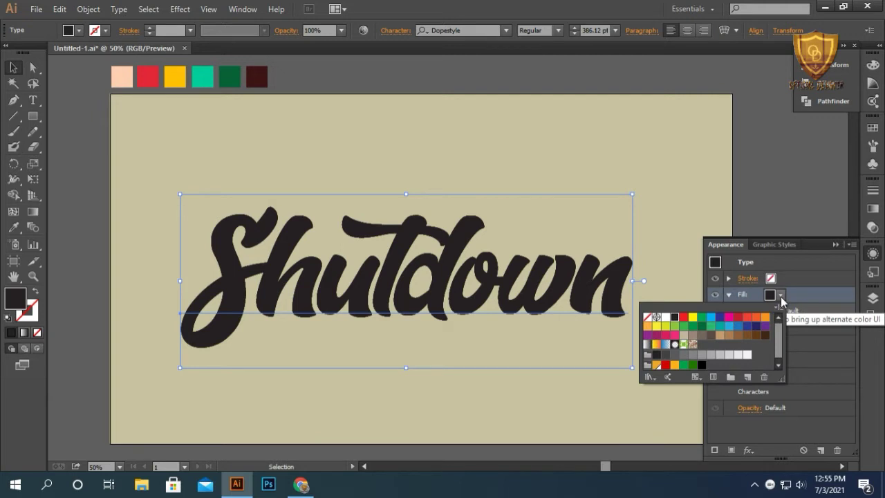
left_click(780, 297)
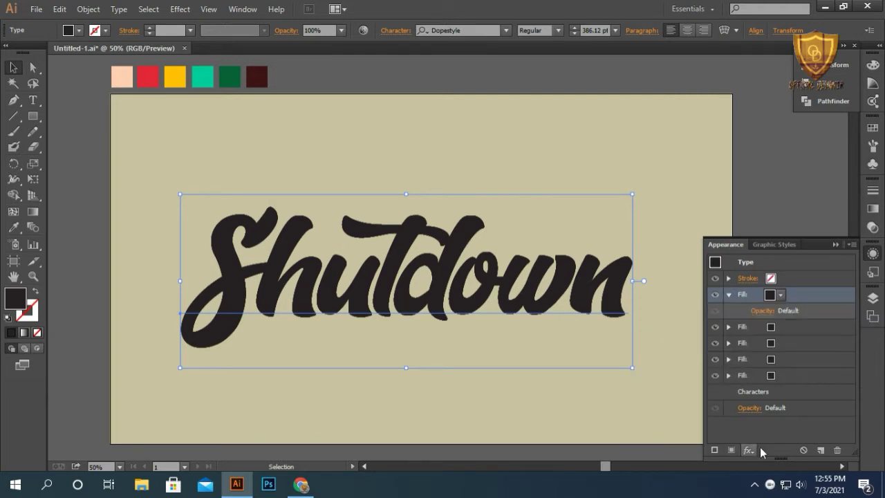
Delete all the added fills from the "Shutdown" text's appearance.
left_click(835, 450)
left_click(771, 330)
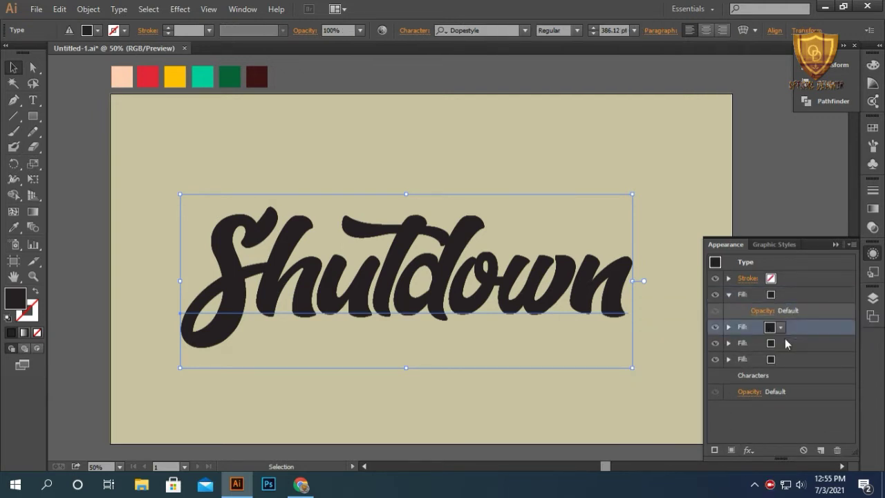
left_click(837, 448)
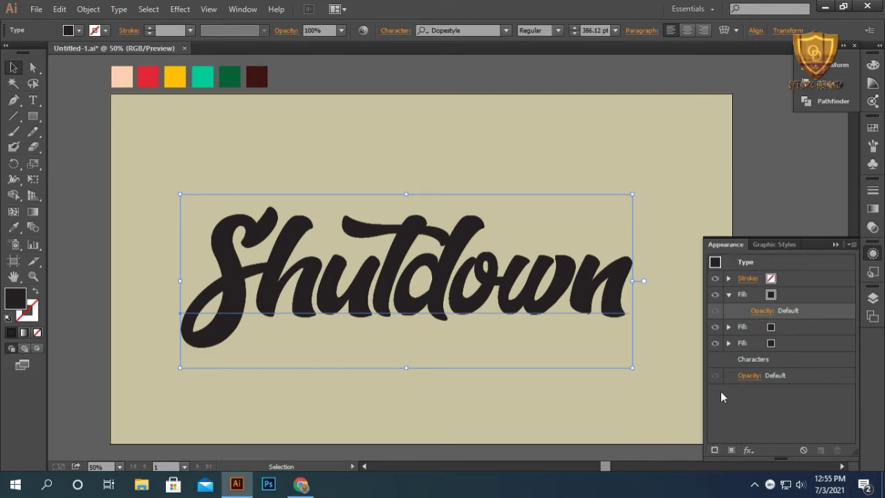
left_click(760, 346)
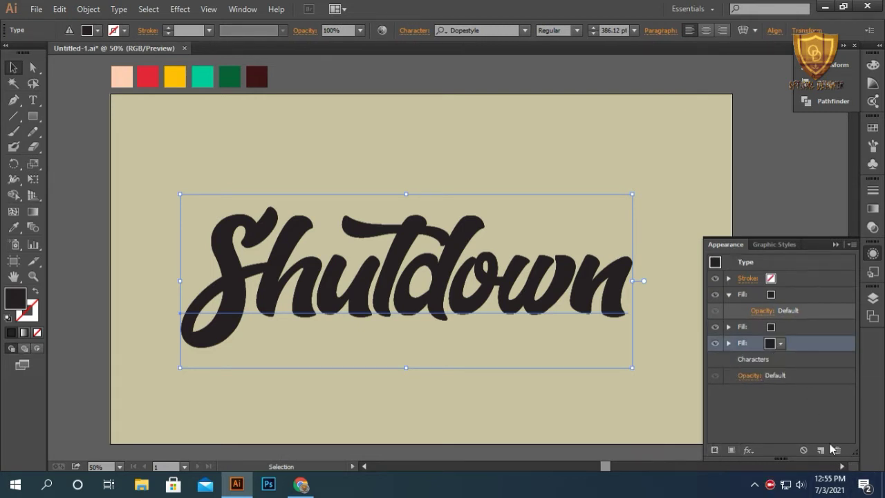
left_click(836, 449)
left_click(757, 328)
left_click(836, 449)
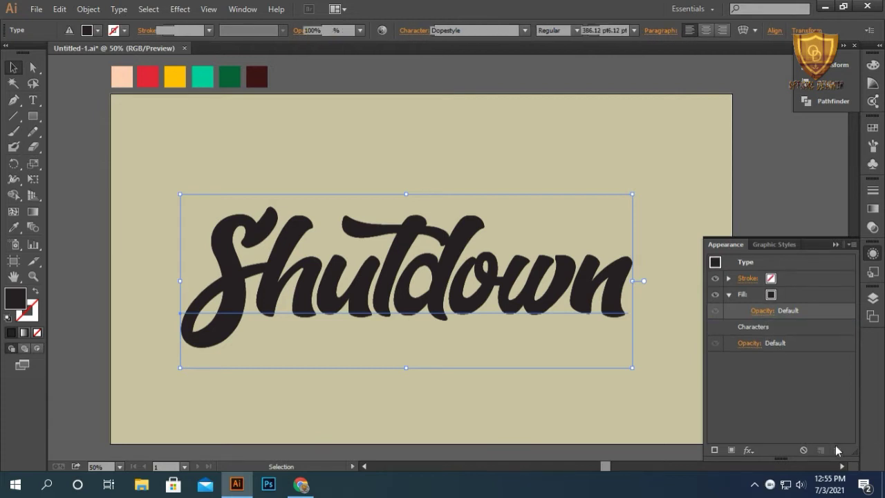
left_click(761, 297)
left_click(836, 447)
left_click(769, 294)
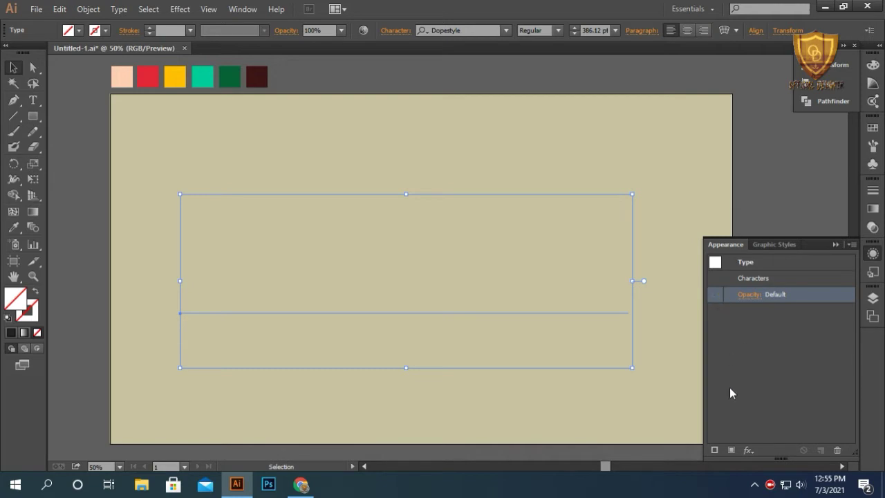
Add five 1 pt strokes to the "Shutdown" text's appearance and collapse the expanded stroke's details.
left_click(715, 450)
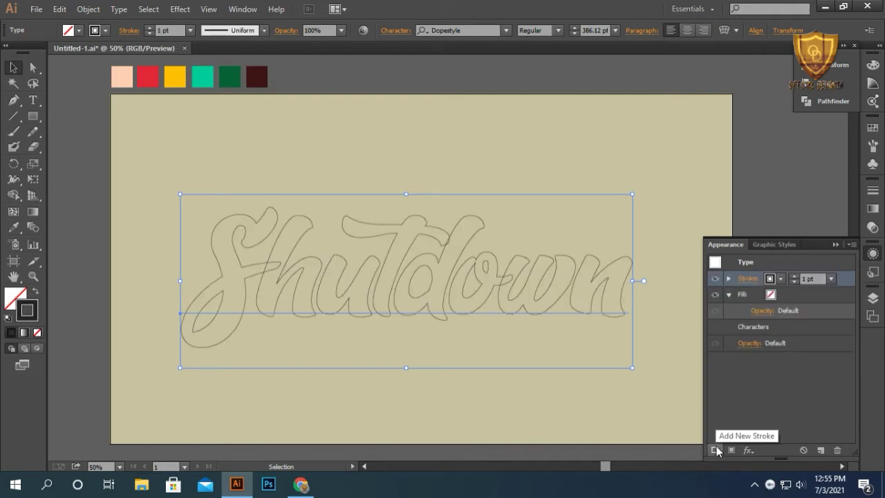
left_click(715, 450)
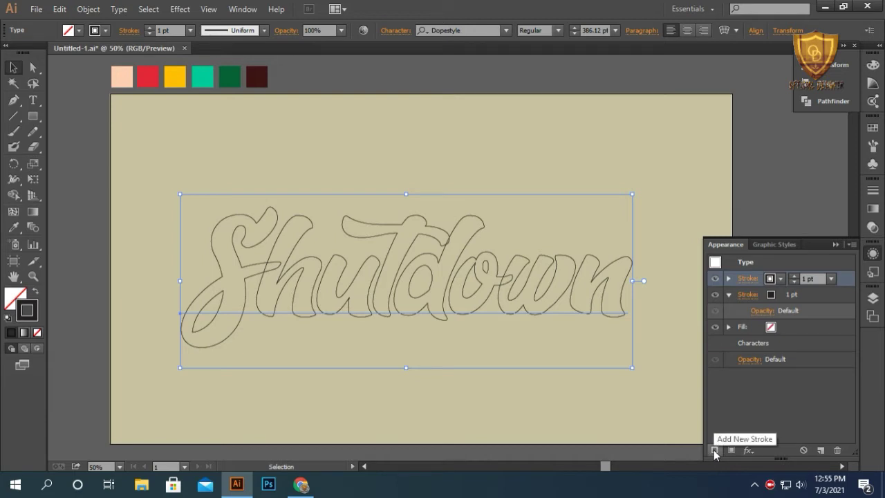
left_click(714, 451)
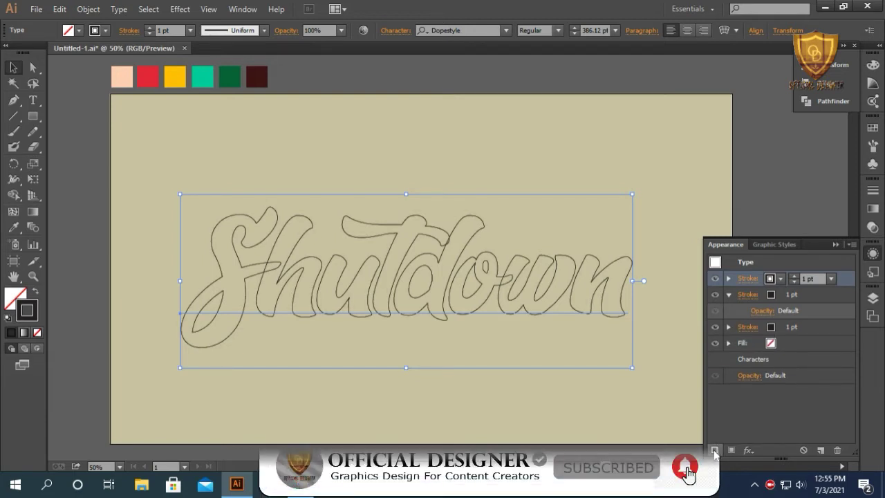
left_click(714, 451)
left_click(714, 450)
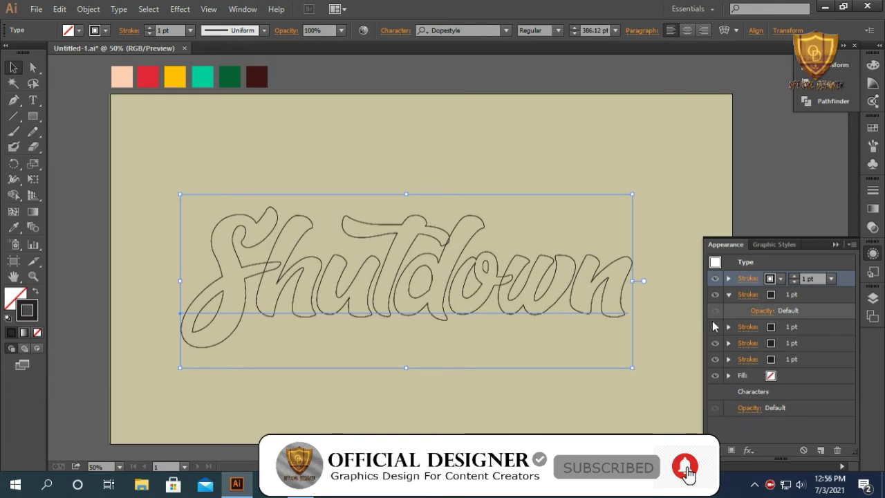
left_click(728, 294)
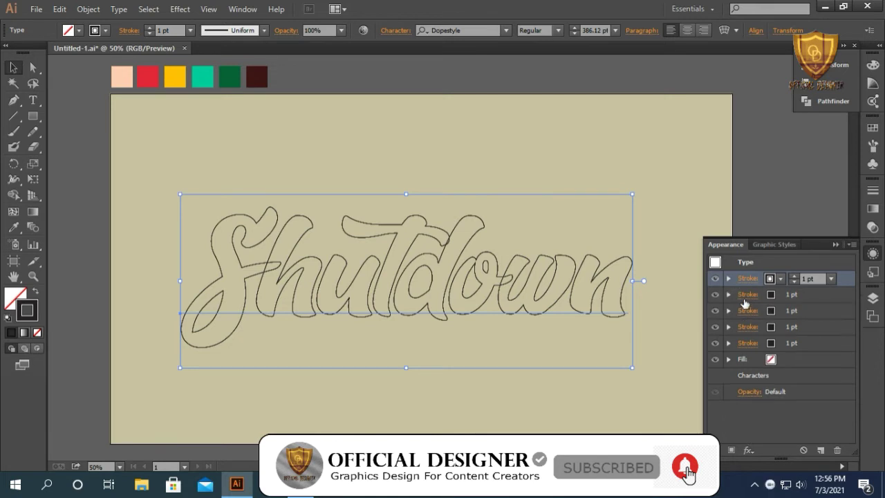
Add a new black fill to the text's appearance and place it directly below the second stroke.
left_click(757, 295)
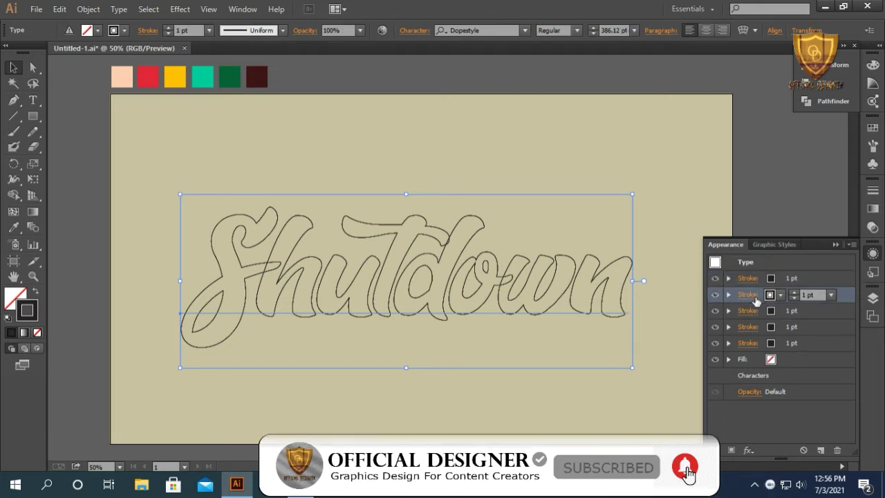
left_click(733, 449)
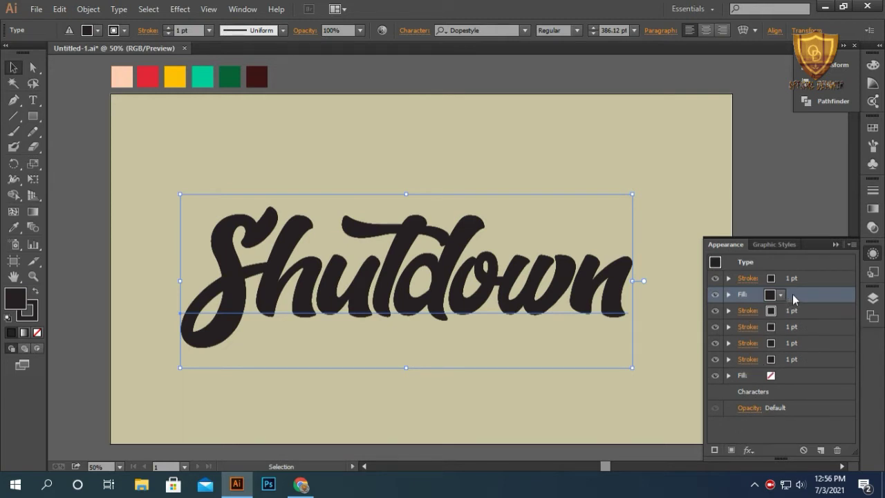
left_click_drag(792, 294, 795, 315)
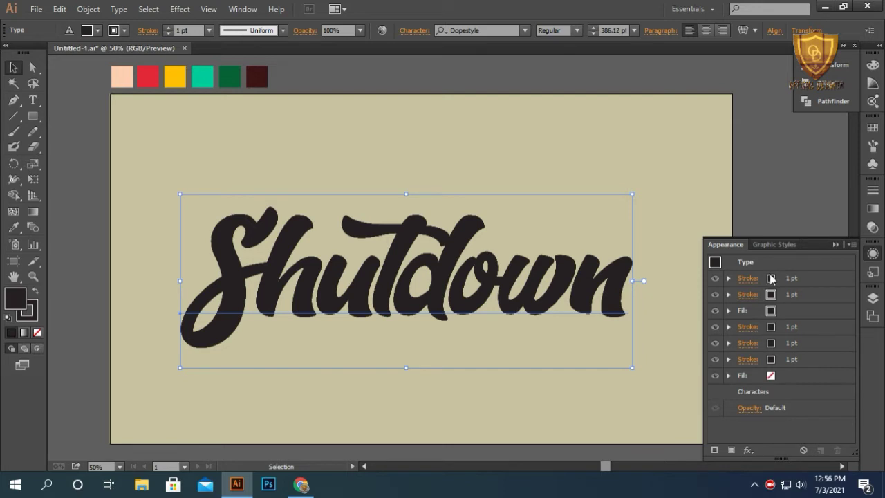
Set the text's topmost stroke to 10 pt and colour it white.
left_click(771, 277)
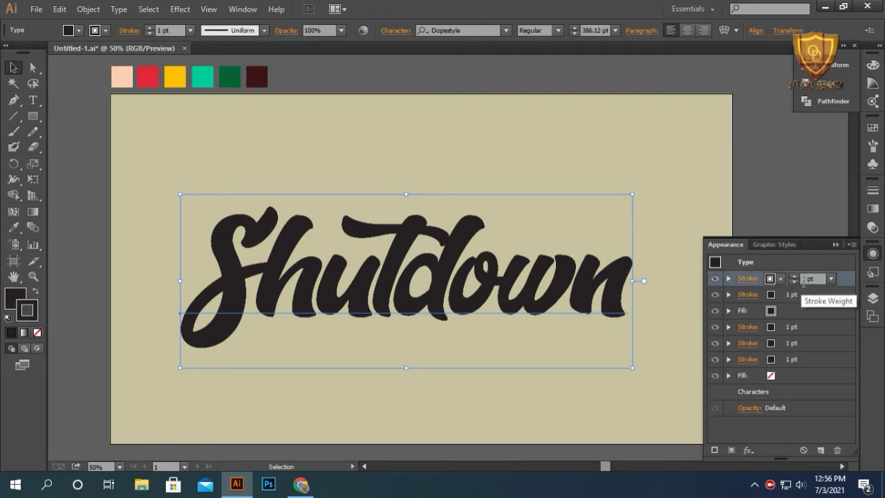
left_click(802, 279)
type("10")
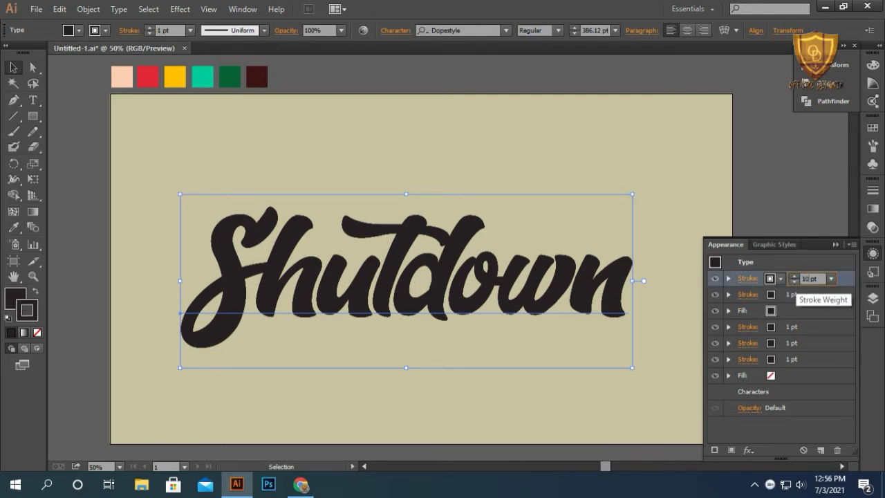
left_click(780, 281)
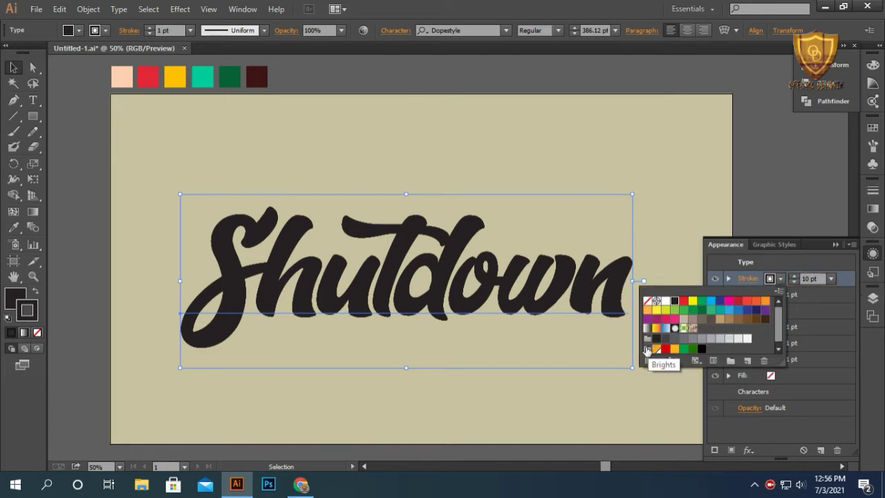
left_click(656, 349)
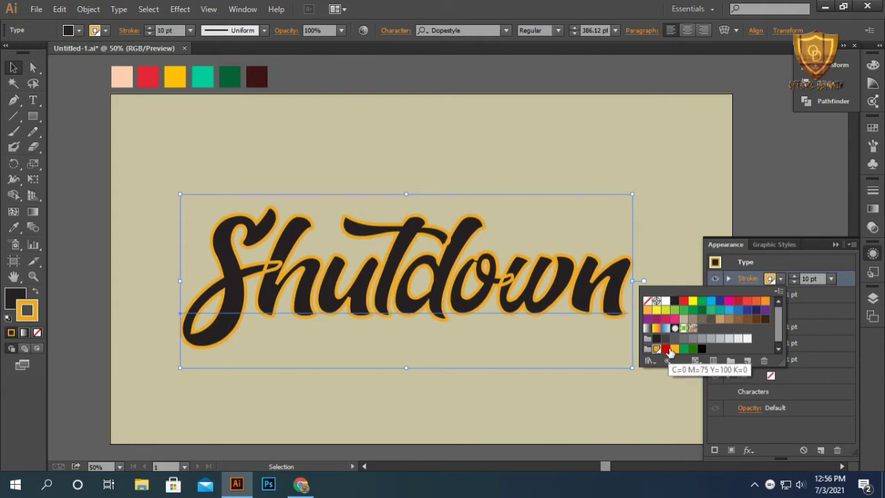
left_click(665, 303)
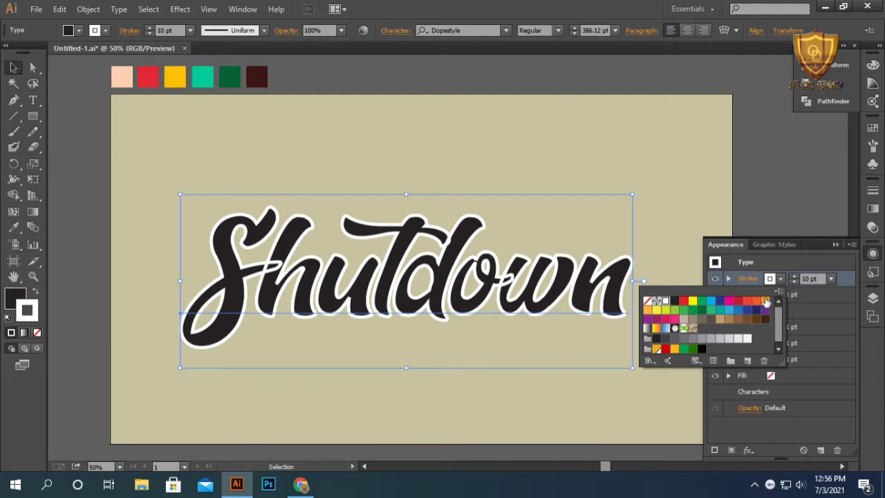
left_click(812, 291)
Set the second stroke, just above the fill, to 10 pt and colour it red.
left_click(773, 294)
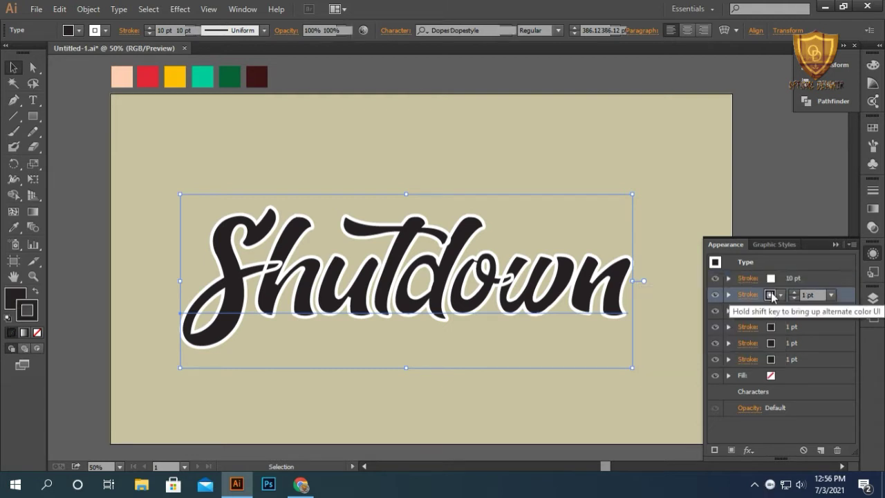
double_click(807, 296)
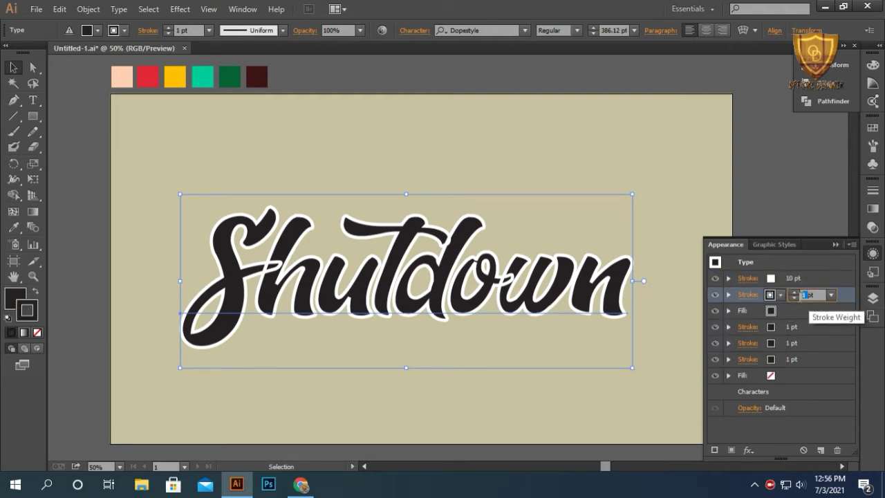
type("10pt")
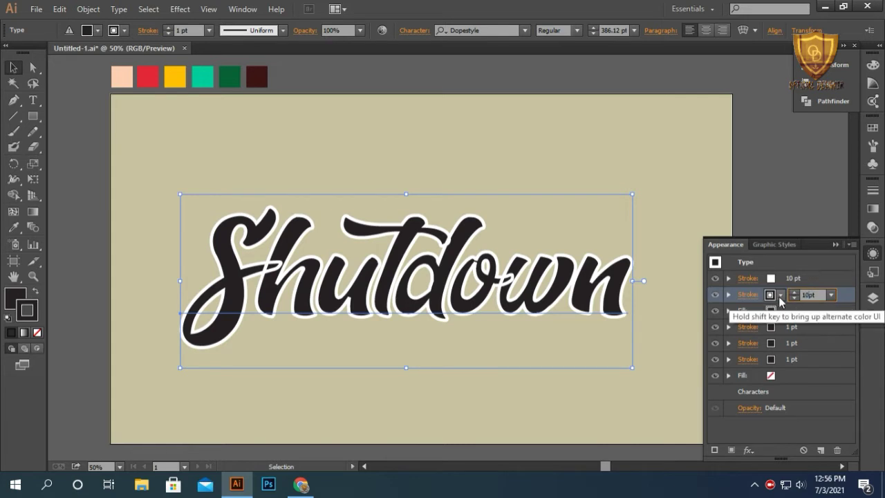
left_click(780, 295)
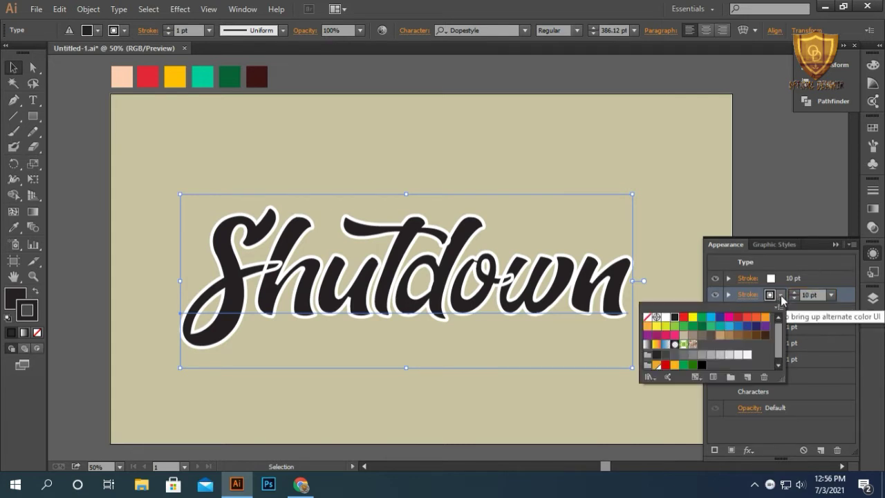
left_click(665, 367)
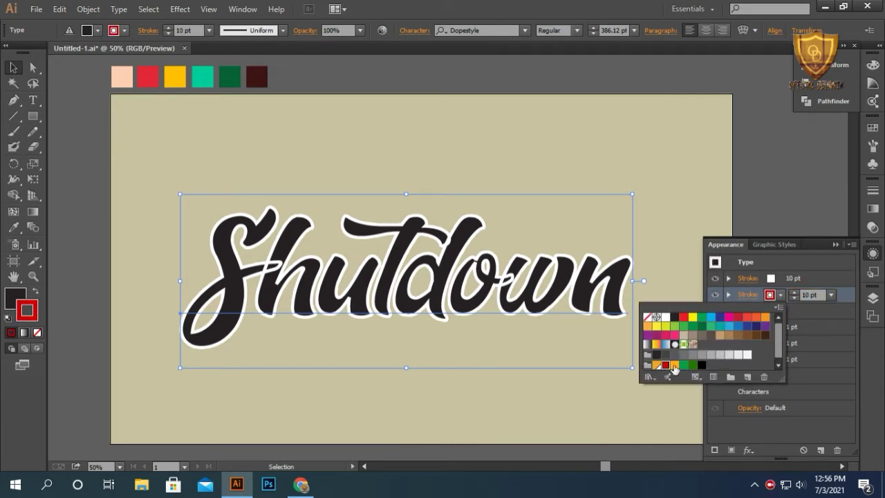
left_click(815, 304)
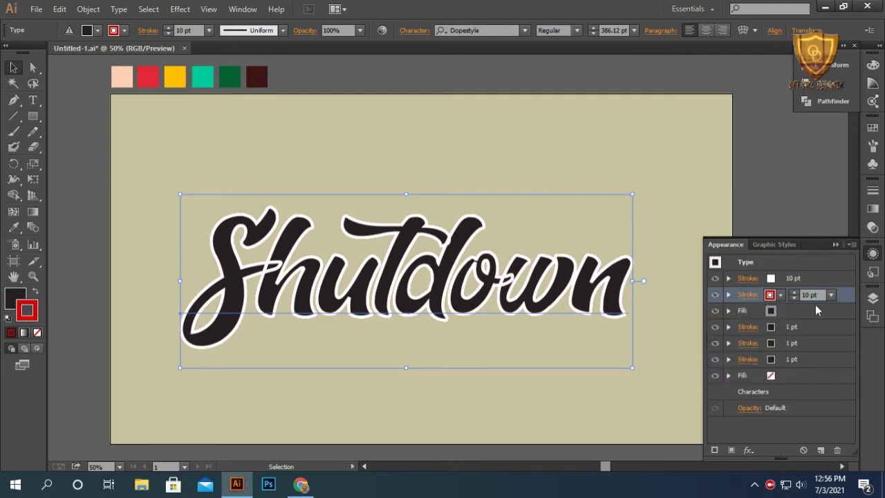
Change the black fill between the strokes to the orange-yellow swatch.
left_click(771, 311)
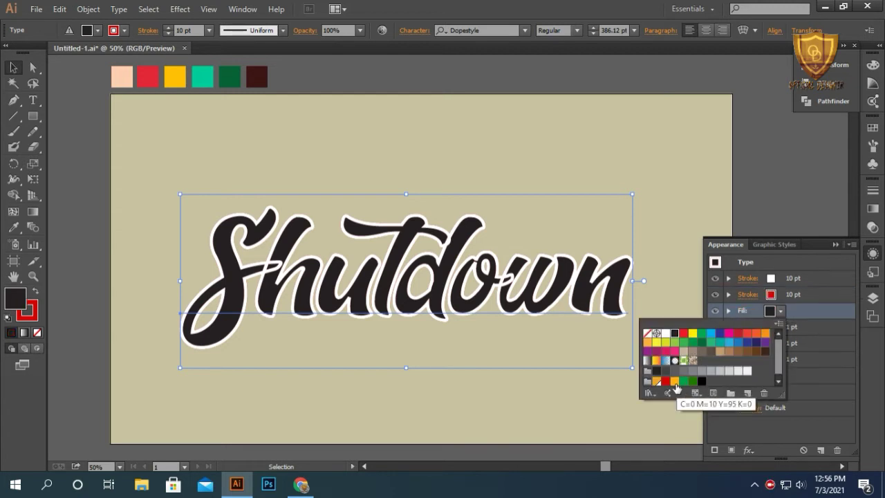
left_click(674, 381)
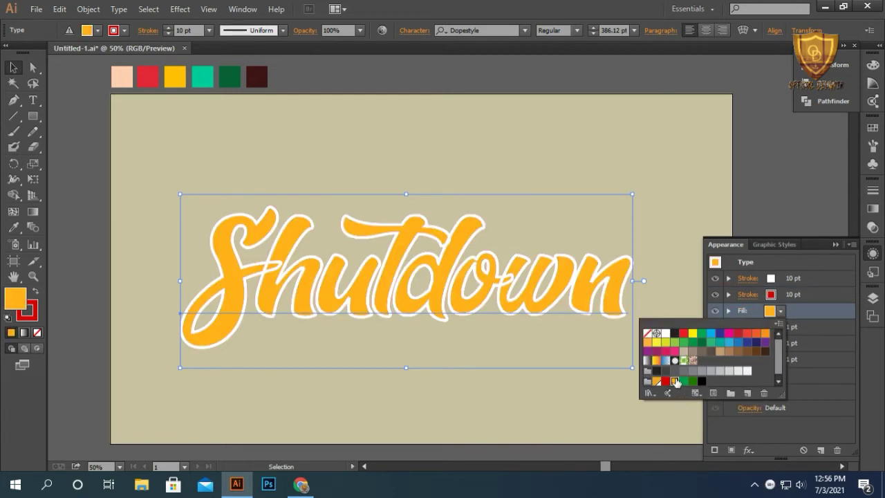
left_click(821, 314)
Colour the stroke directly below the orange fill green and set its weight to 10 pt.
left_click(769, 327)
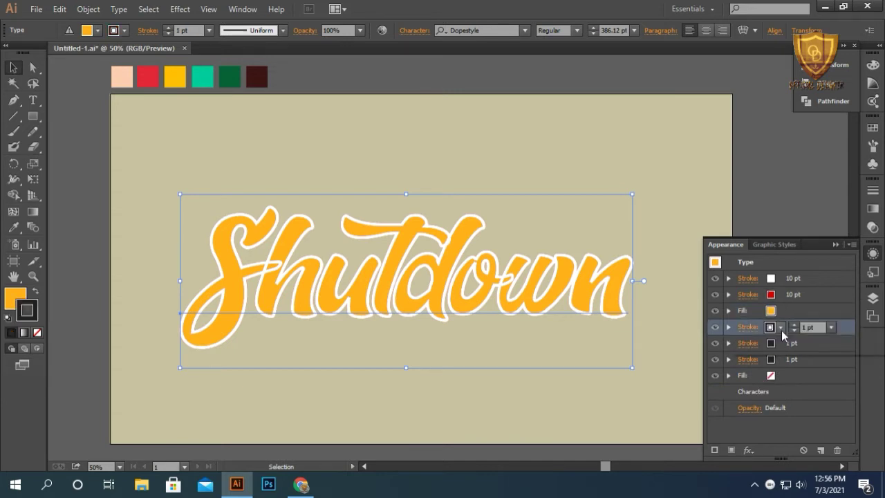
left_click(781, 329)
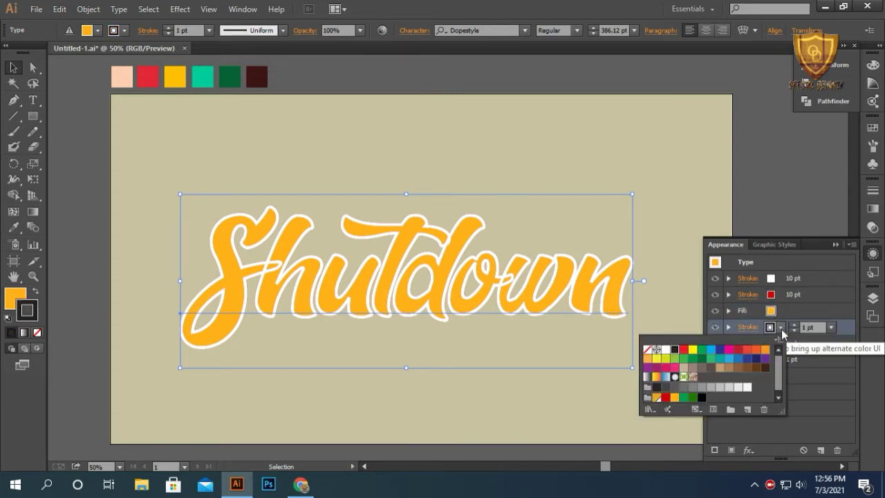
left_click(684, 398)
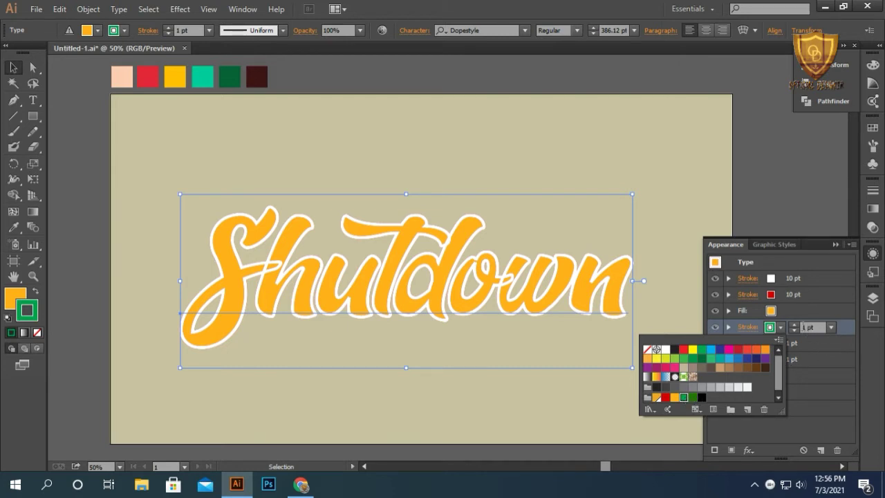
left_click(802, 329)
type("10")
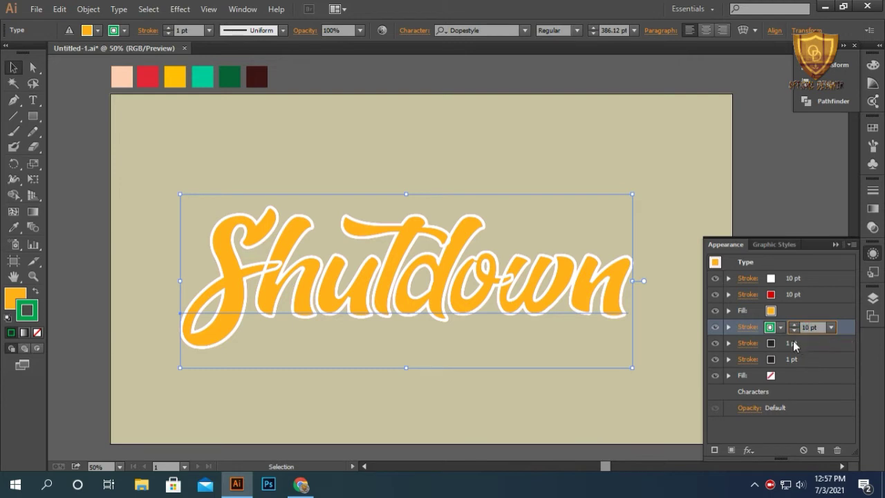
Colour the fourth stroke dark green and set its weight to 10 pt.
left_click(770, 344)
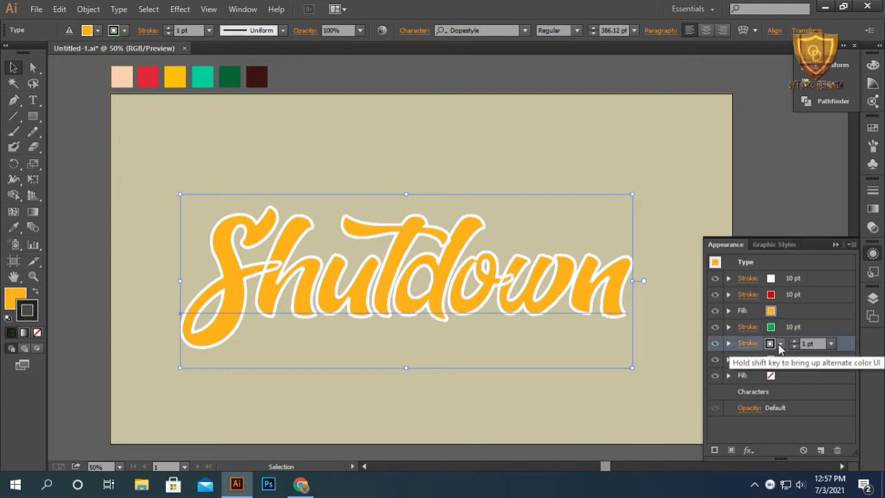
left_click(772, 343)
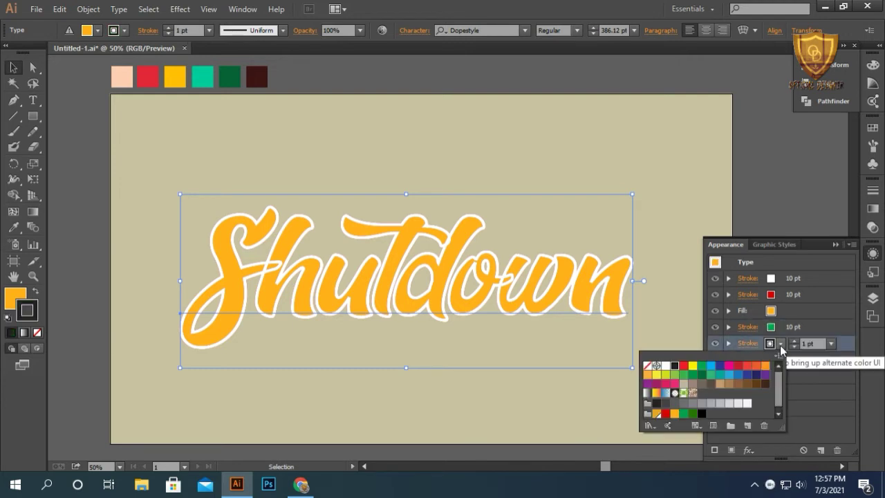
left_click(692, 415)
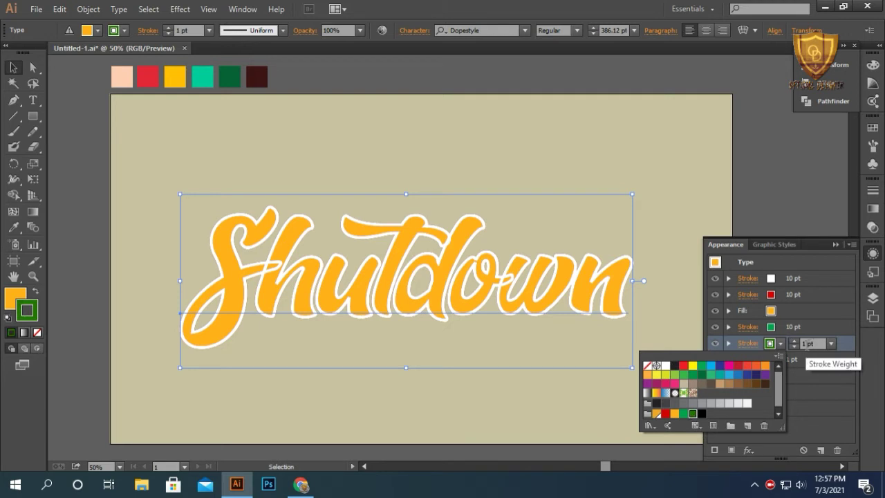
left_click(801, 344)
left_click_drag(815, 344, 794, 344)
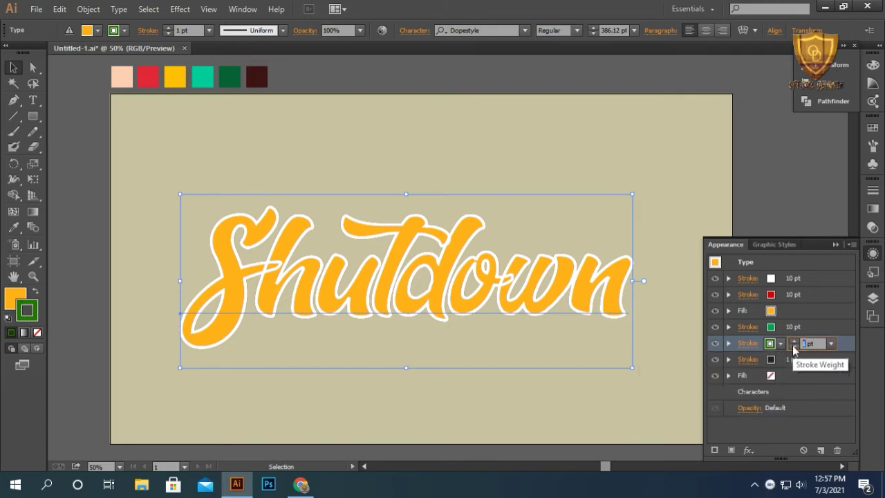
type("10")
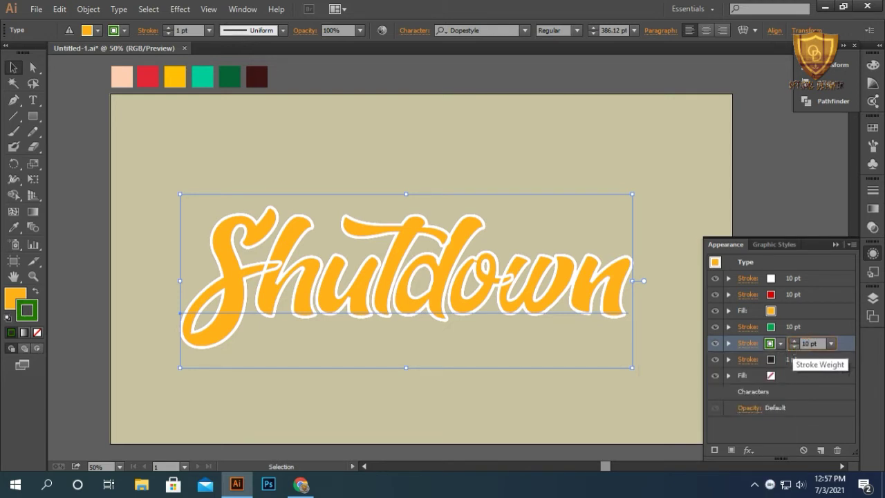
key("Return")
Colour the lowest stroke with the pure black swatch and set its weight to 10 pt.
left_click(771, 360)
left_click(779, 360)
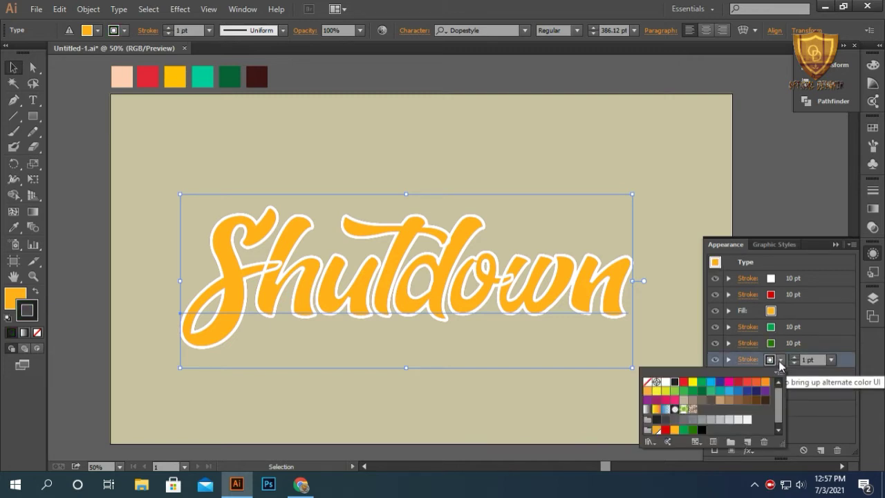
left_click(703, 430)
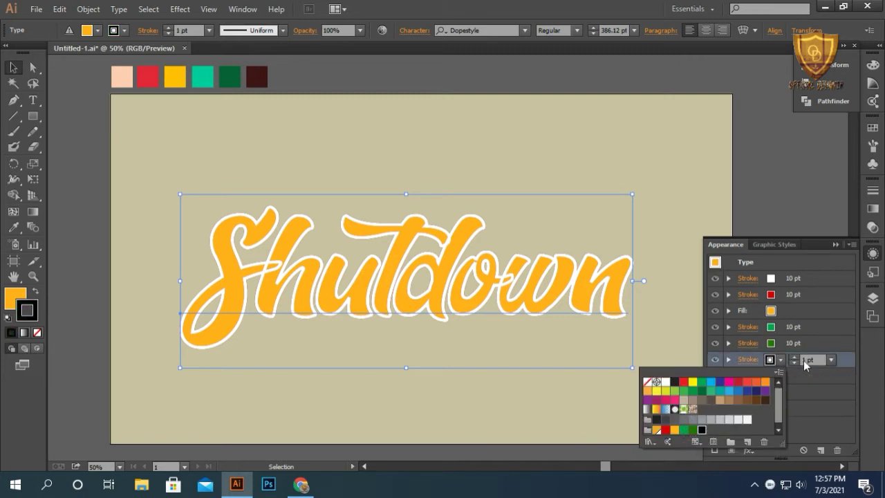
left_click(806, 359)
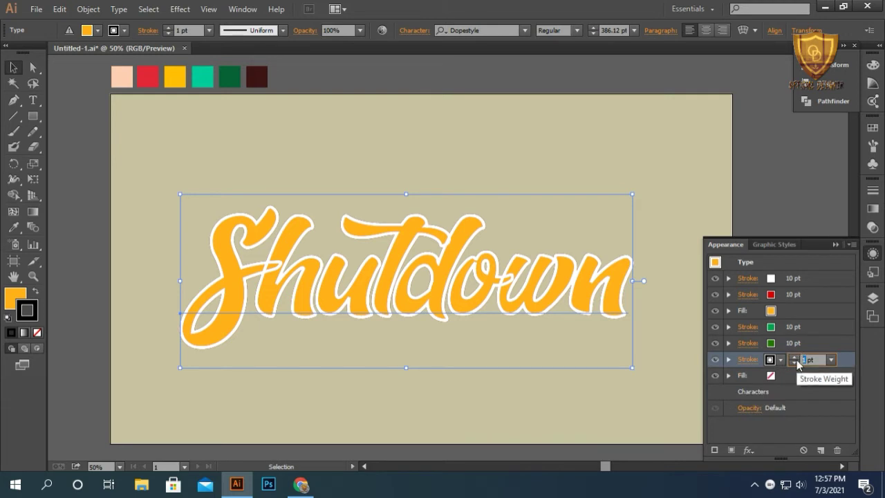
type("0")
key("Return")
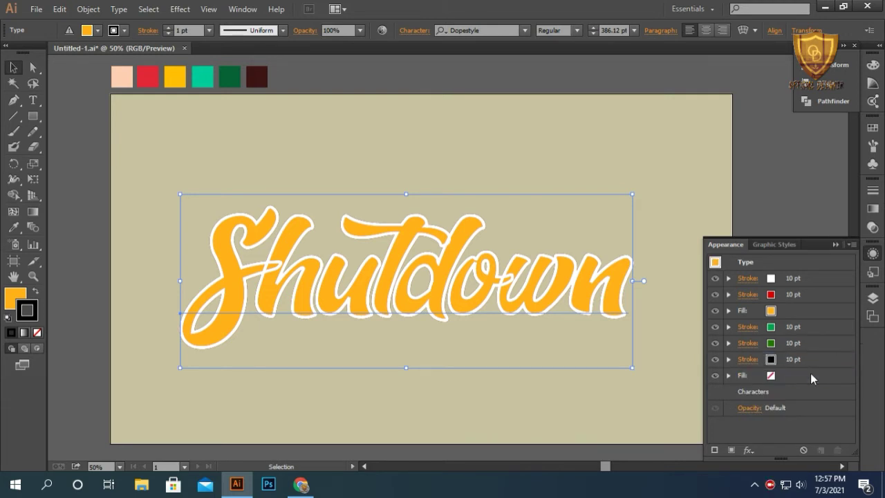
Apply a Transform effect to the red stroke with 1 px horizontal move, 1 px vertical move and 20 copies.
left_click(786, 280)
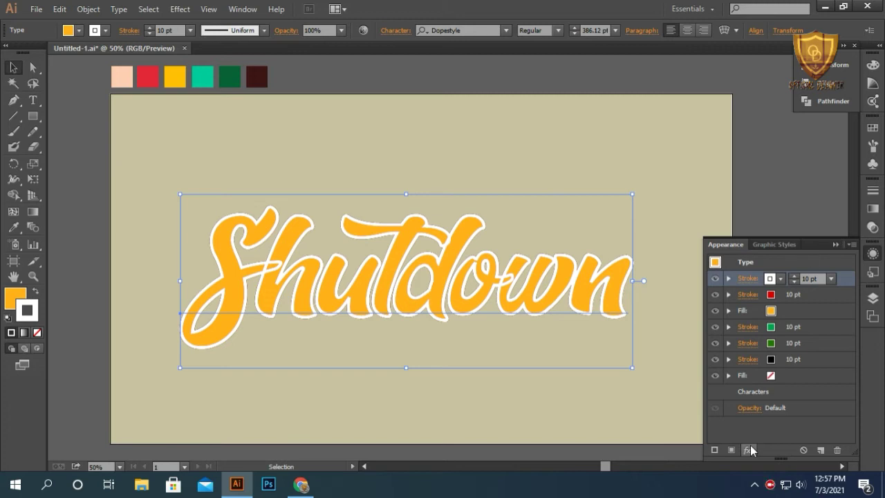
left_click(771, 298)
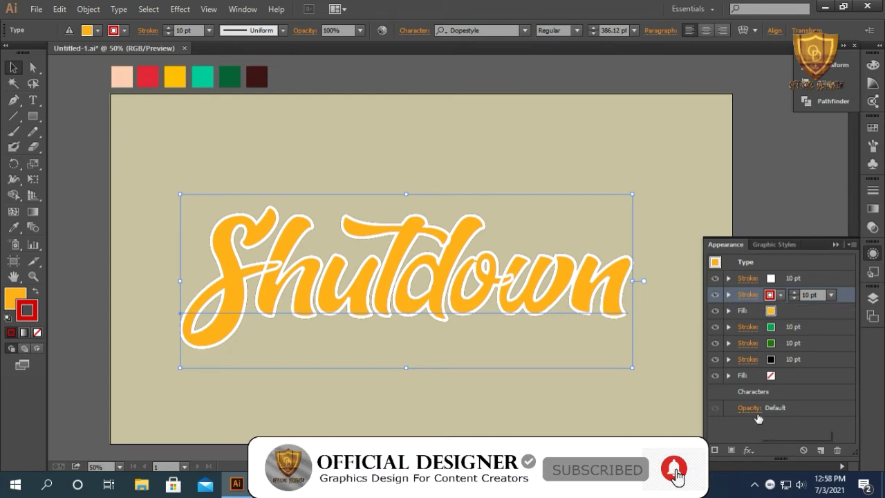
left_click(748, 452)
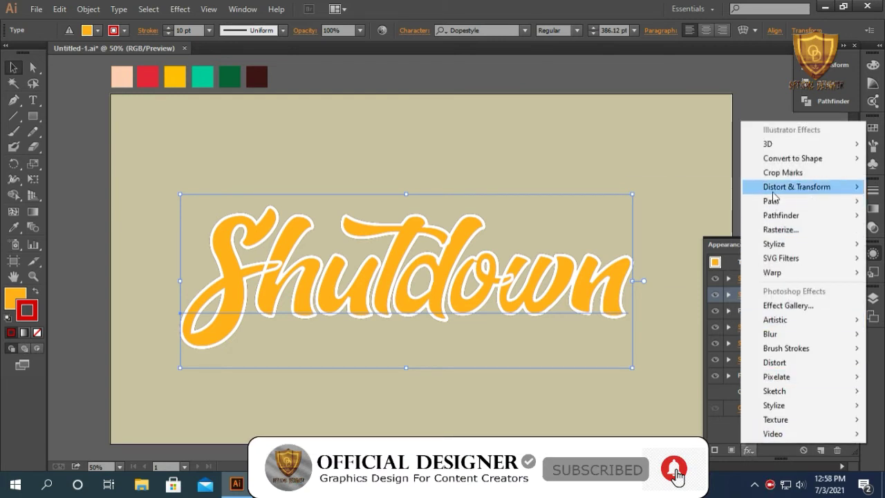
mouse_move(772, 191)
left_click(684, 231)
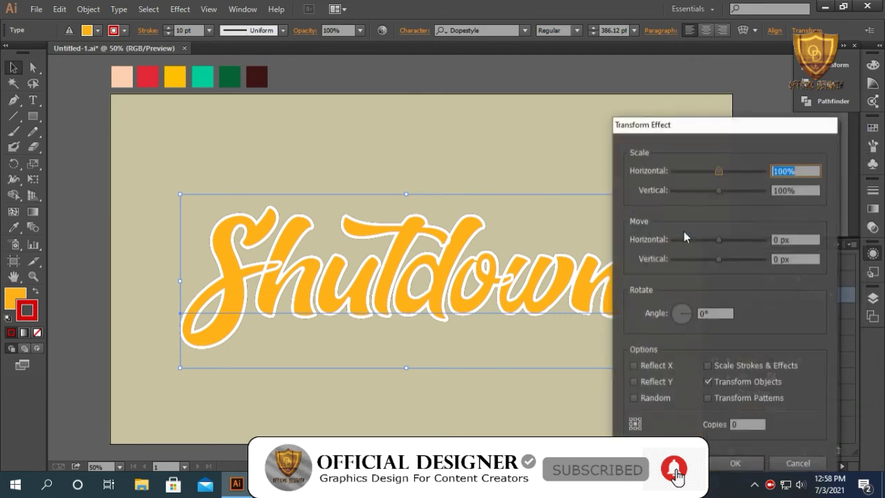
left_click(774, 239)
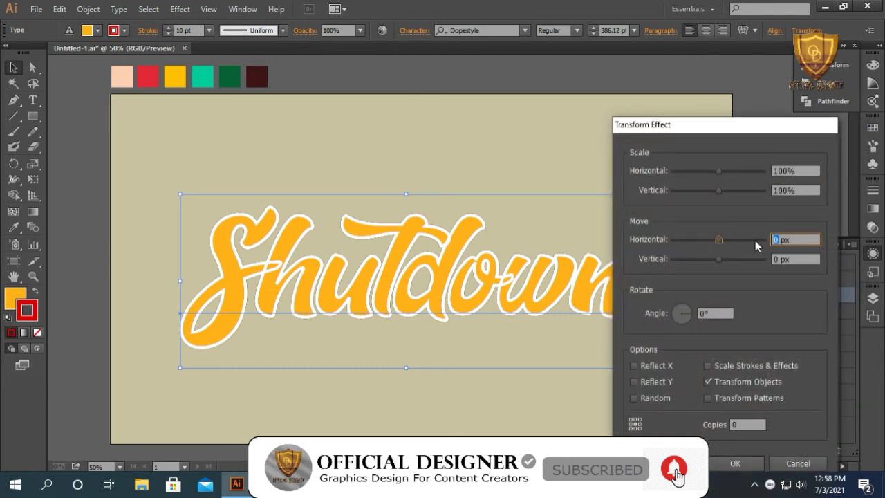
type("1")
key("Tab")
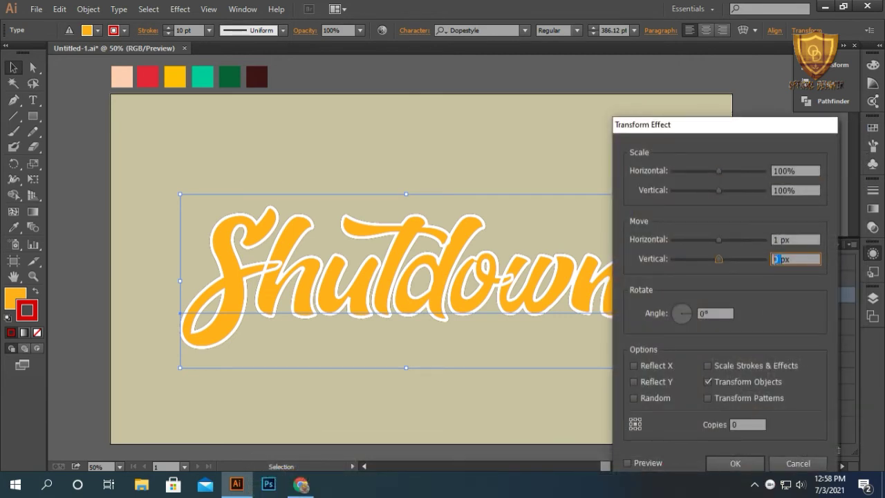
type("1")
left_click(724, 427)
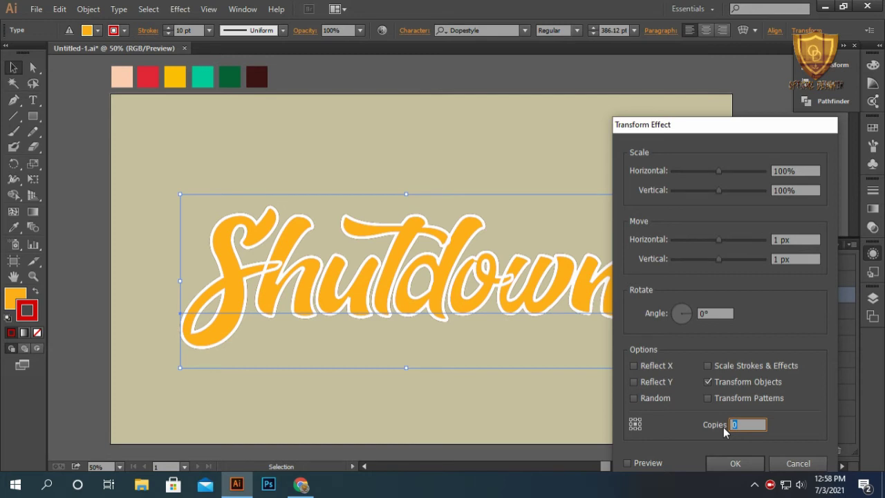
type("20")
left_click(735, 464)
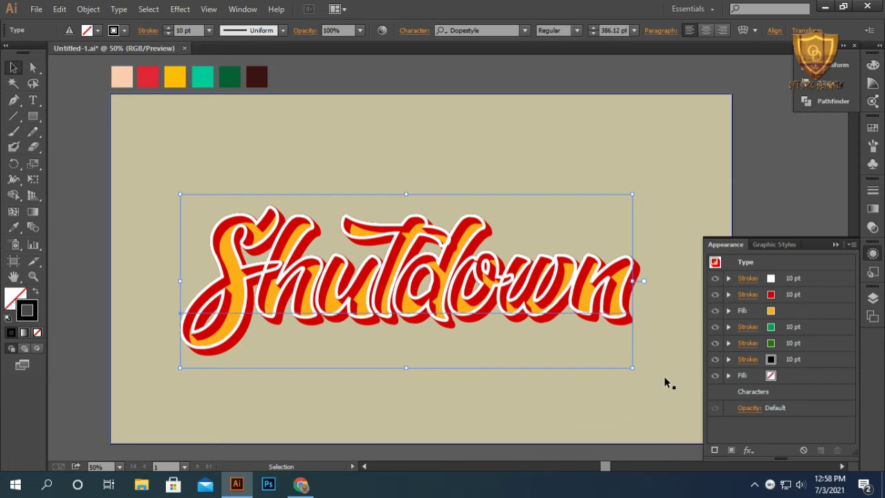
Apply a Transform effect to the green stroke below the orange fill, moving 1 px horizontally and vertically with 40 copies.
left_click(781, 328)
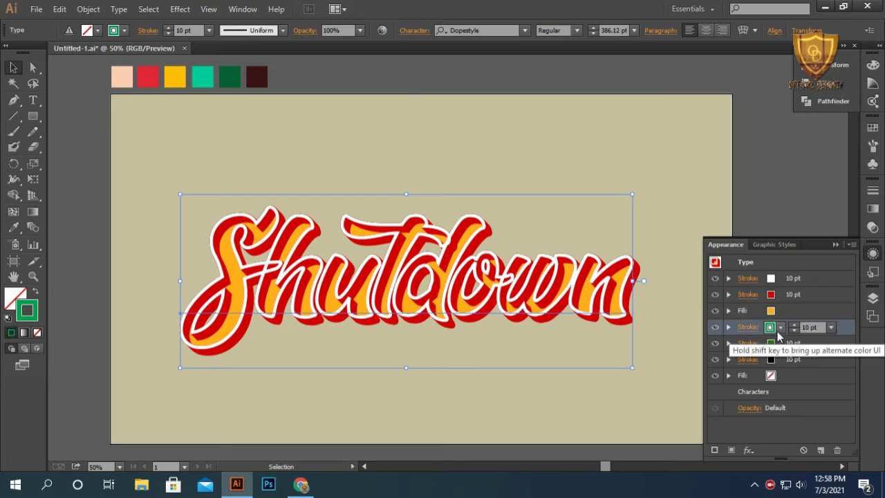
left_click(749, 450)
mouse_move(768, 194)
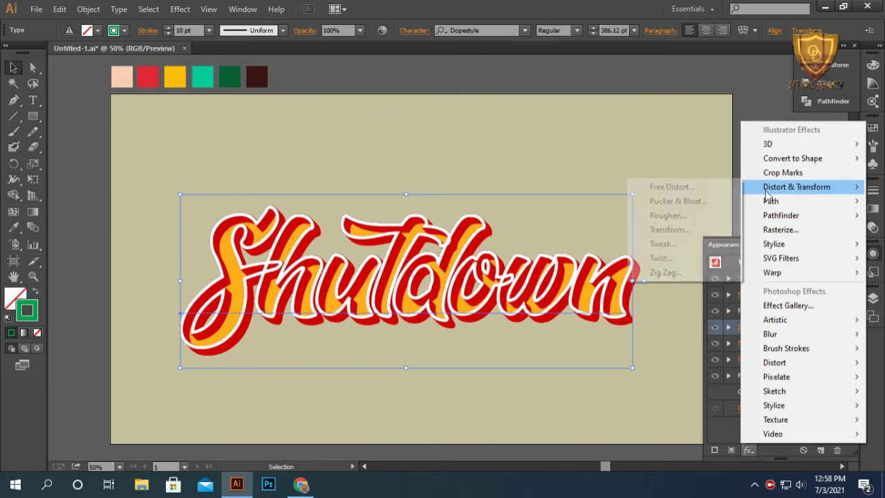
left_click(671, 229)
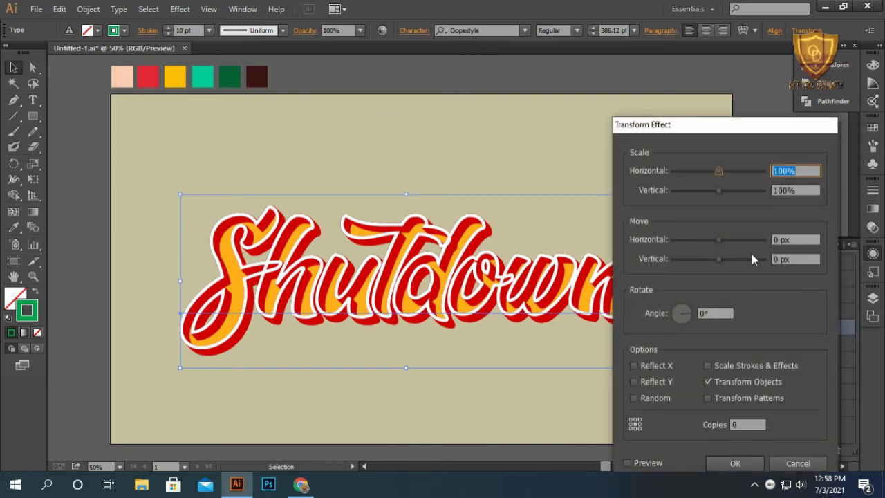
double_click(776, 239)
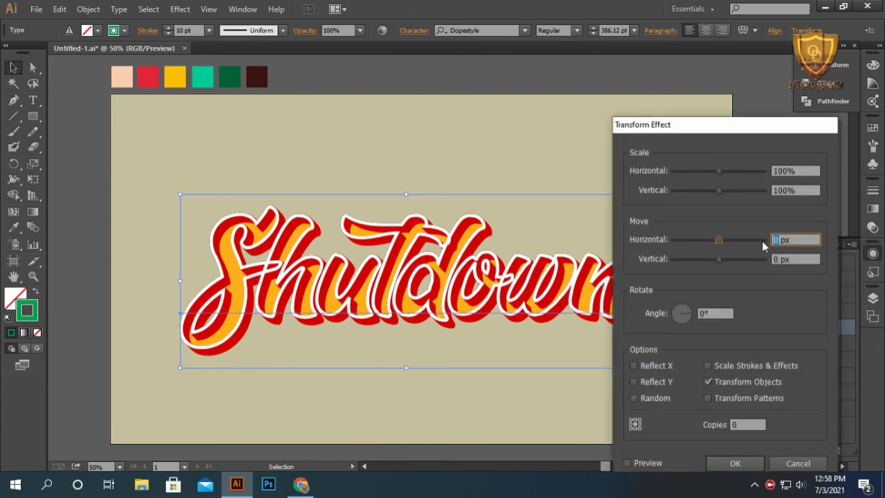
double_click(775, 259)
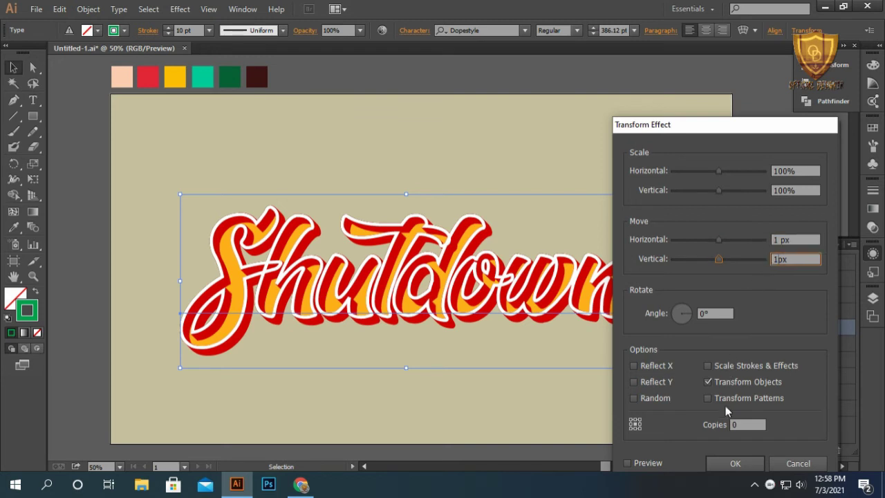
double_click(743, 425)
type("2")
key("BackSpace")
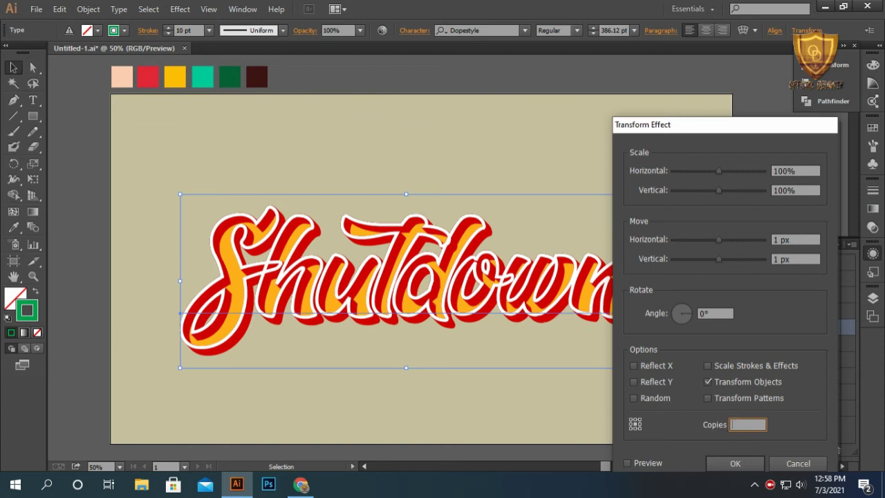
type("40")
left_click(740, 464)
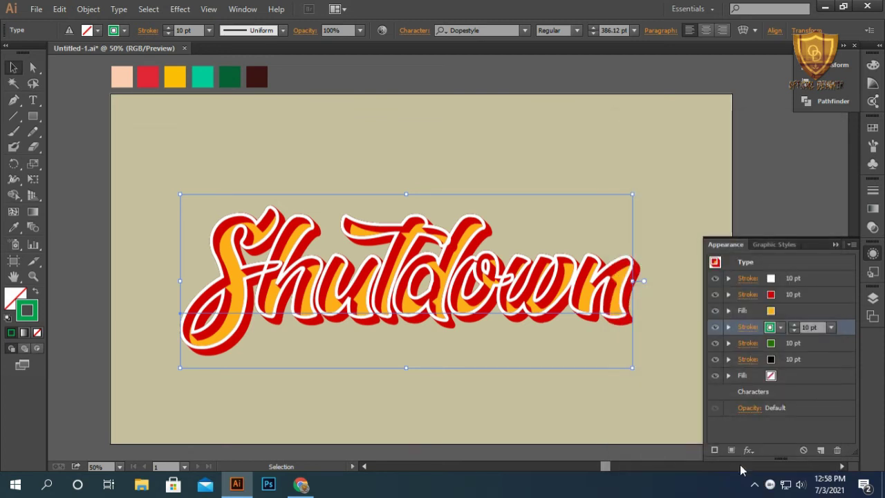
Apply a Transform effect to the dark green stroke, moving 1 px horizontally and vertically with 60 copies.
left_click(772, 344)
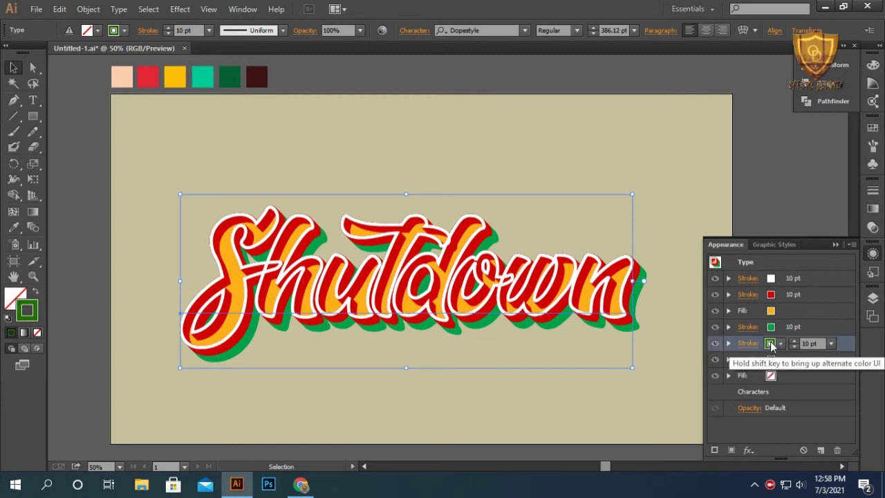
left_click(748, 450)
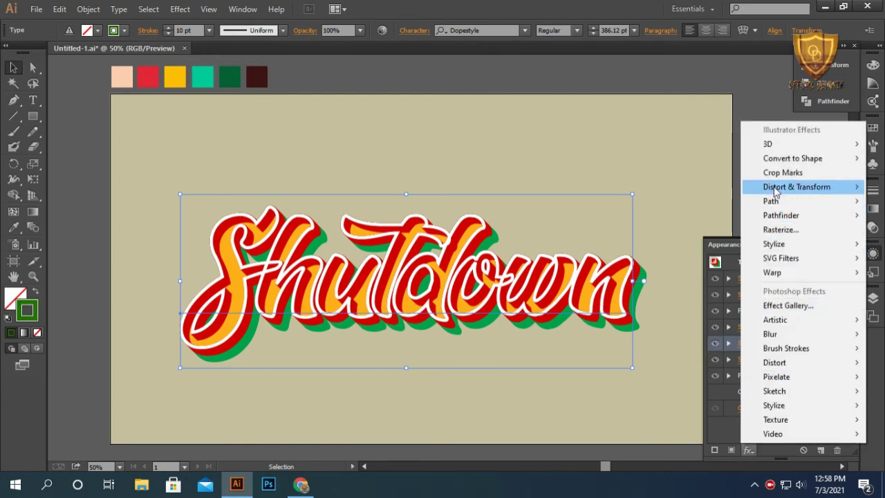
mouse_move(771, 189)
left_click(683, 230)
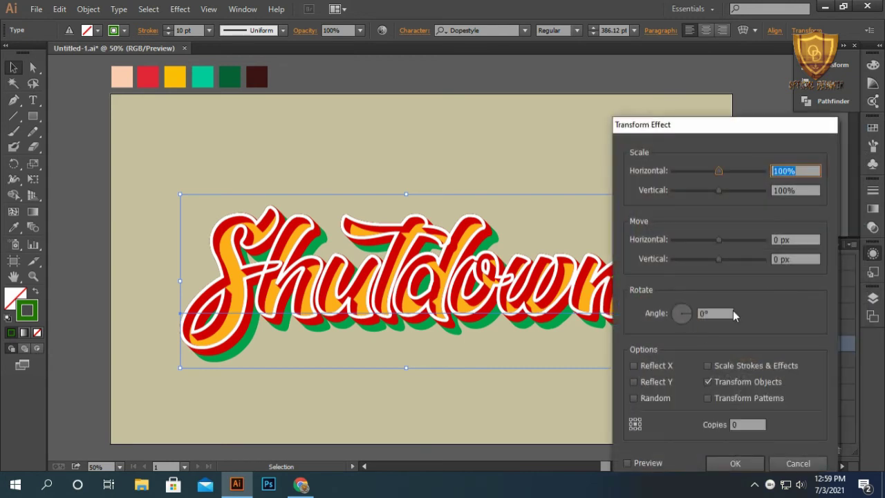
left_click(777, 240)
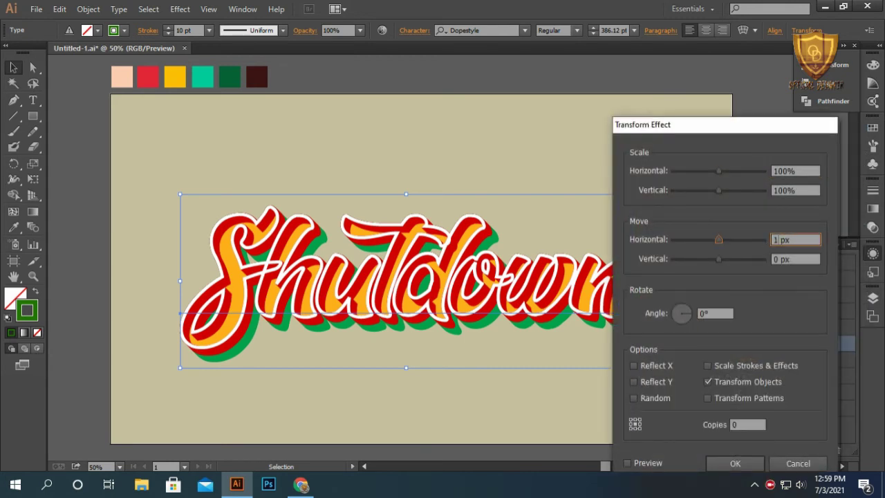
type("1")
left_click(780, 258)
type("1")
left_click(738, 425)
type("60")
left_click(735, 464)
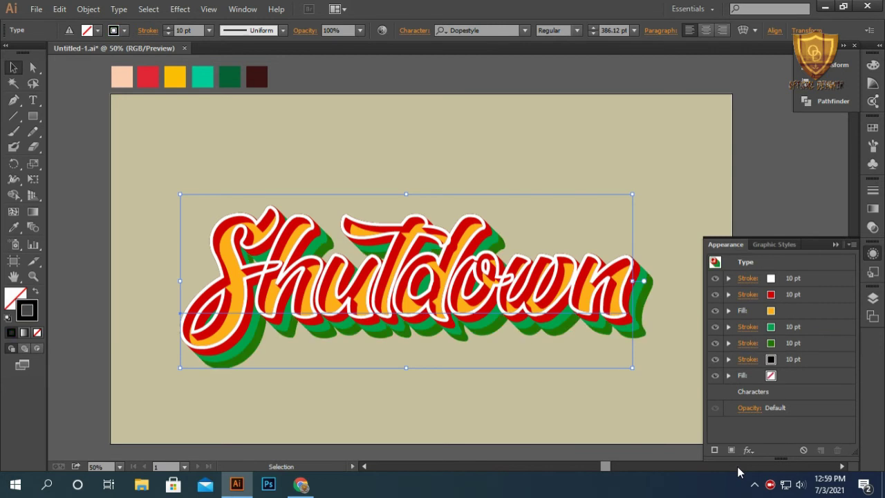
Apply a Transform effect to the black stroke, moving 1 px horizontally and vertically with 80 copies.
left_click(771, 359)
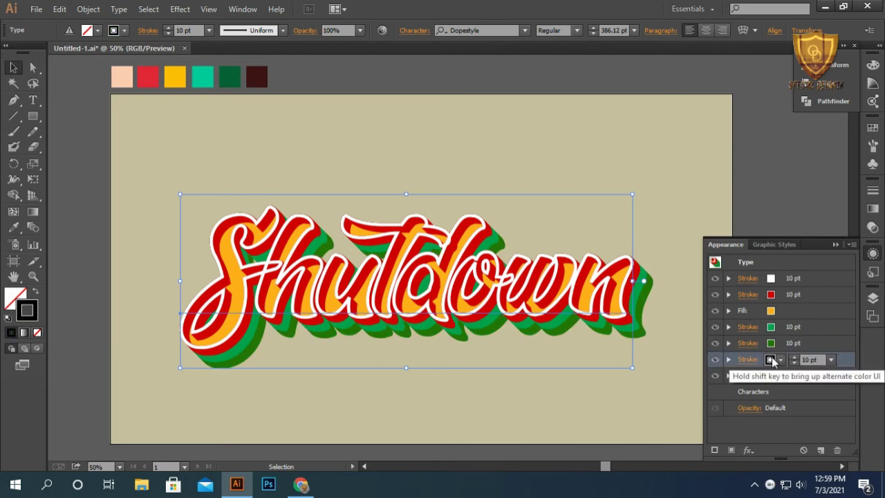
left_click(748, 450)
mouse_move(776, 189)
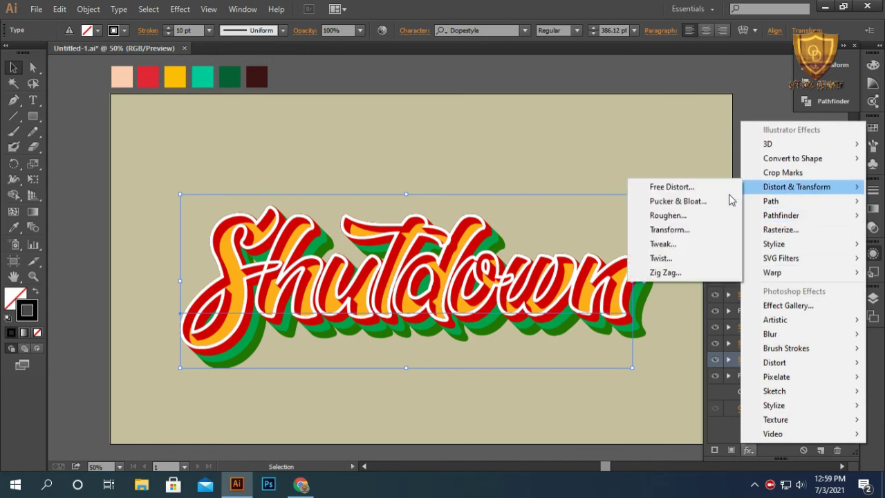
left_click(667, 230)
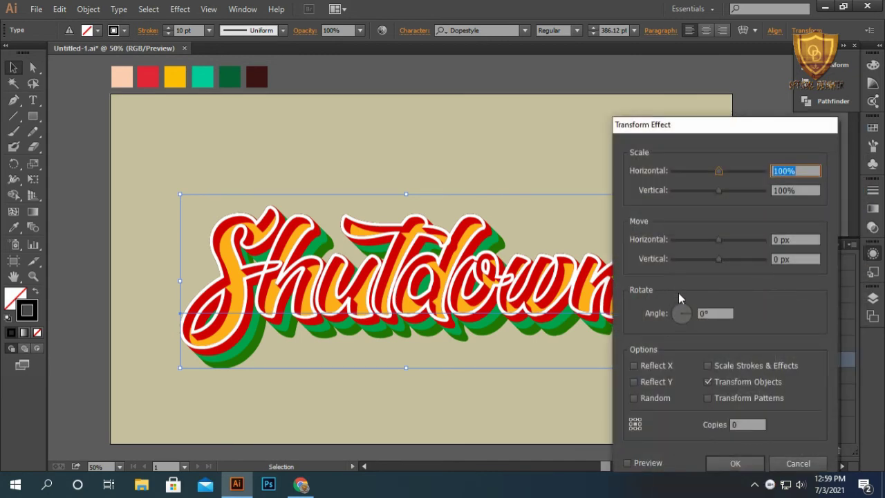
double_click(781, 240)
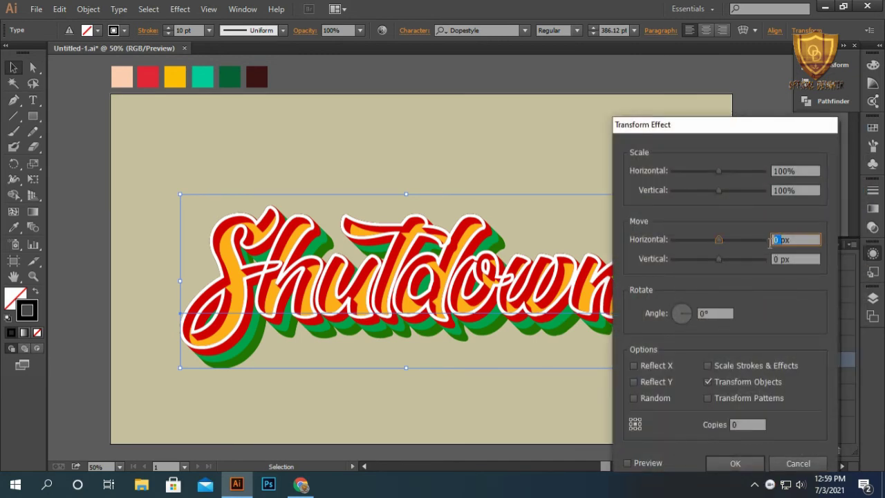
type("1")
key("Tab")
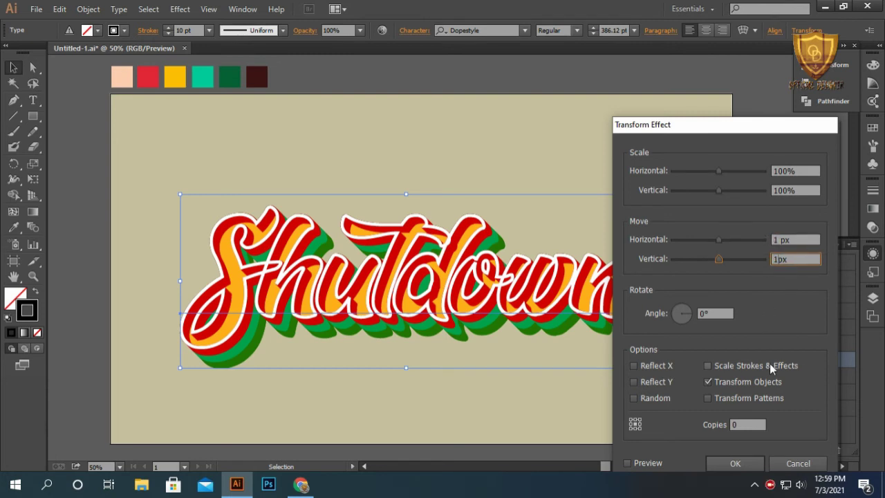
left_click(751, 426)
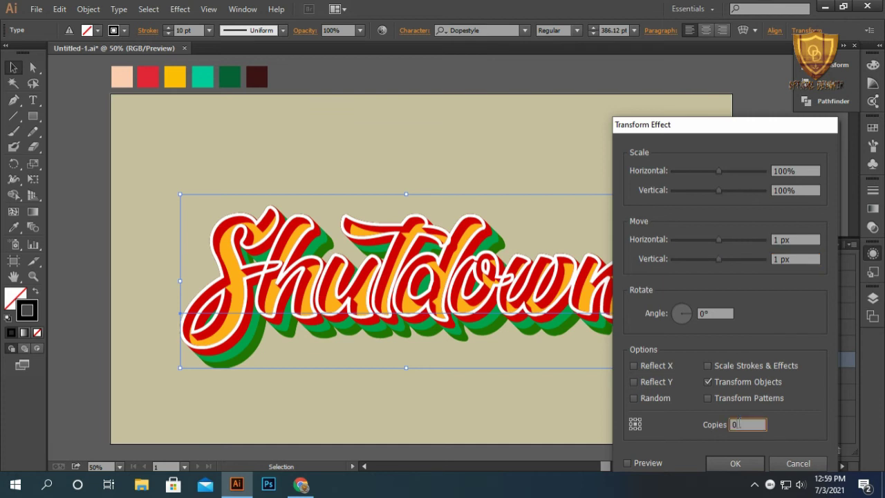
type("80")
left_click(736, 462)
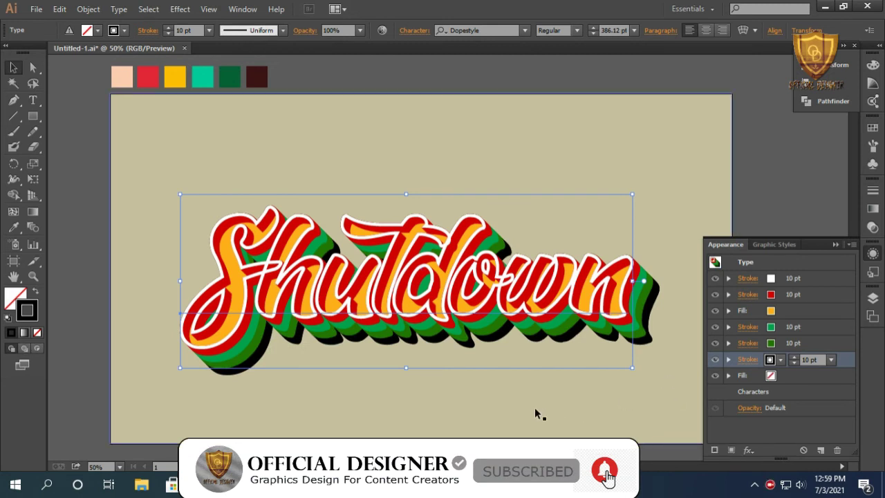
Turn the system speaker volume all the way down.
left_click(800, 486)
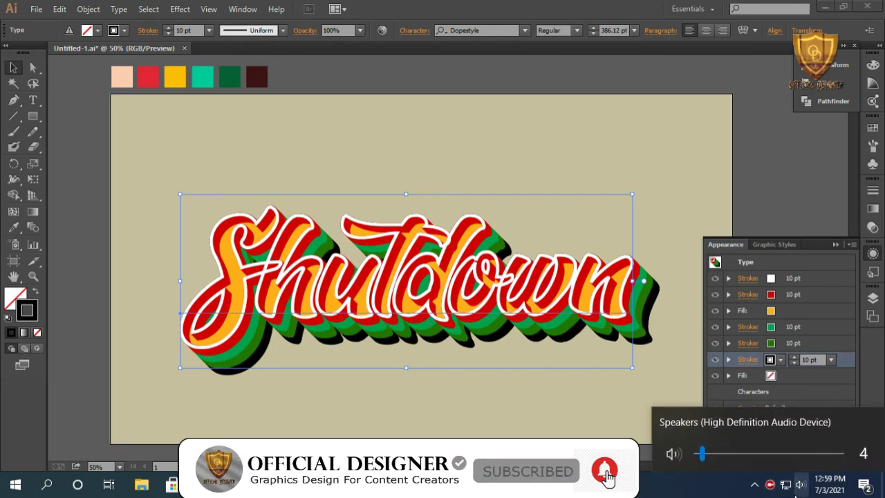
left_click(698, 456)
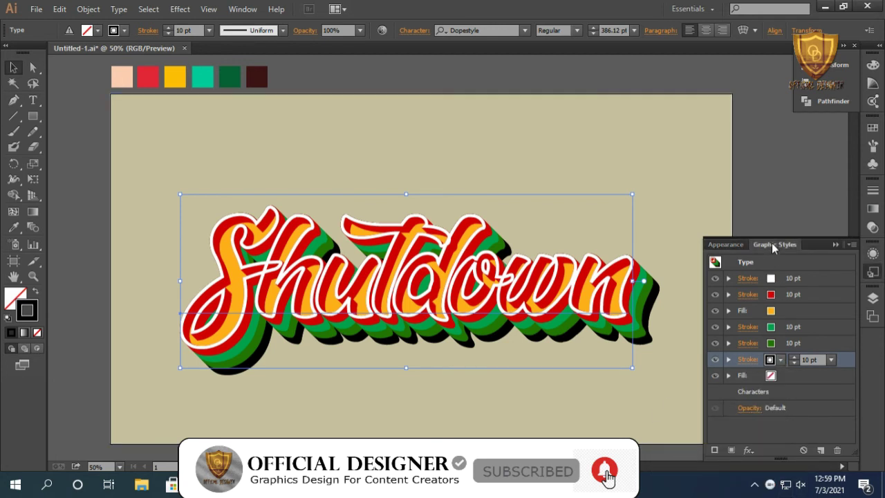
left_click(726, 246)
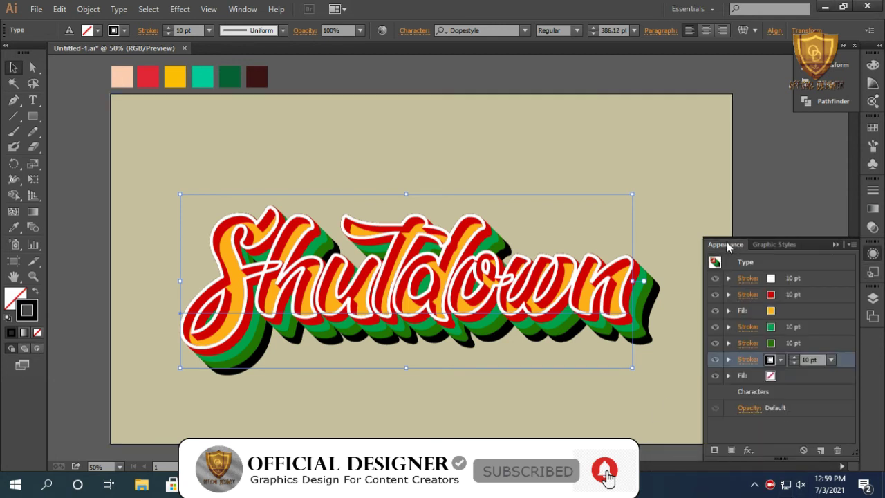
left_click(746, 361)
left_click(747, 365)
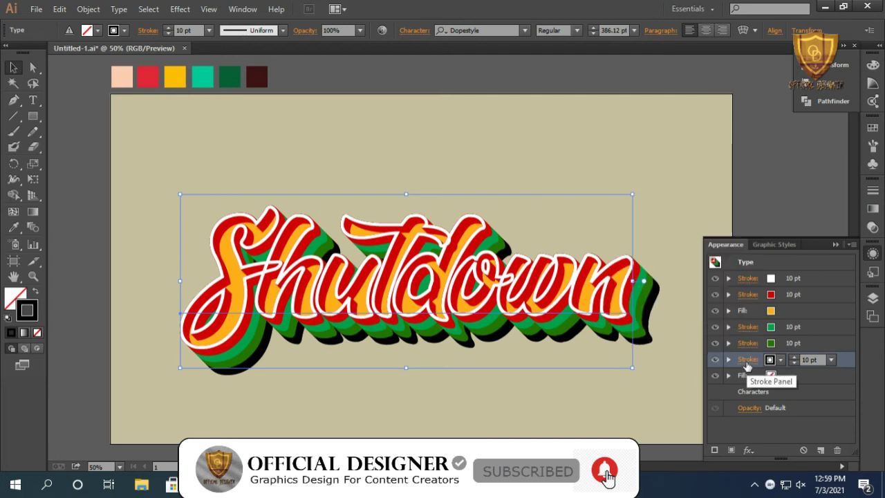
left_click(780, 408)
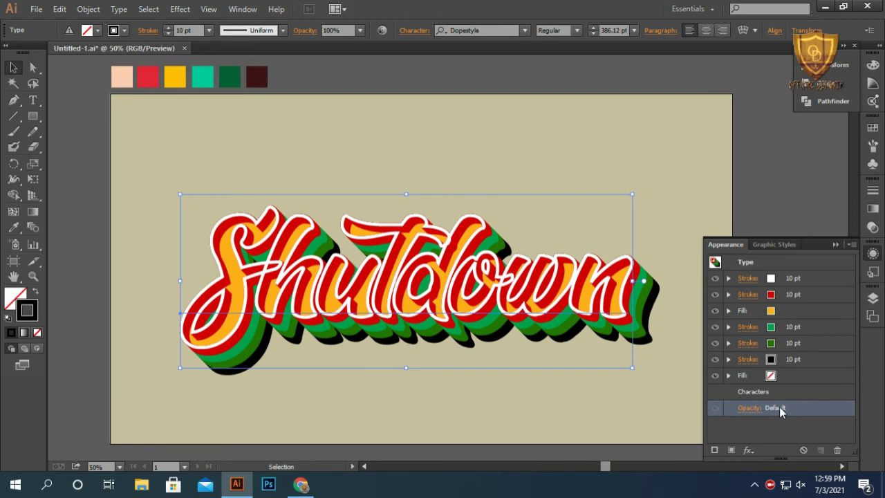
left_click(748, 361)
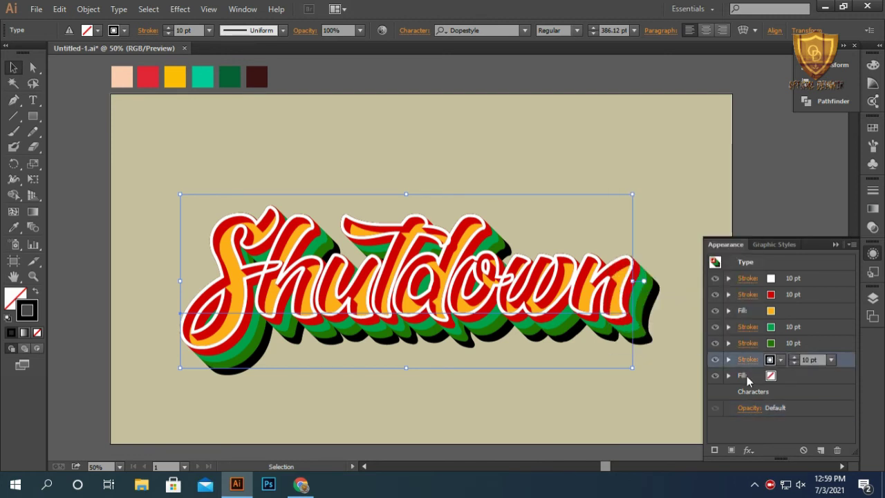
left_click(795, 378)
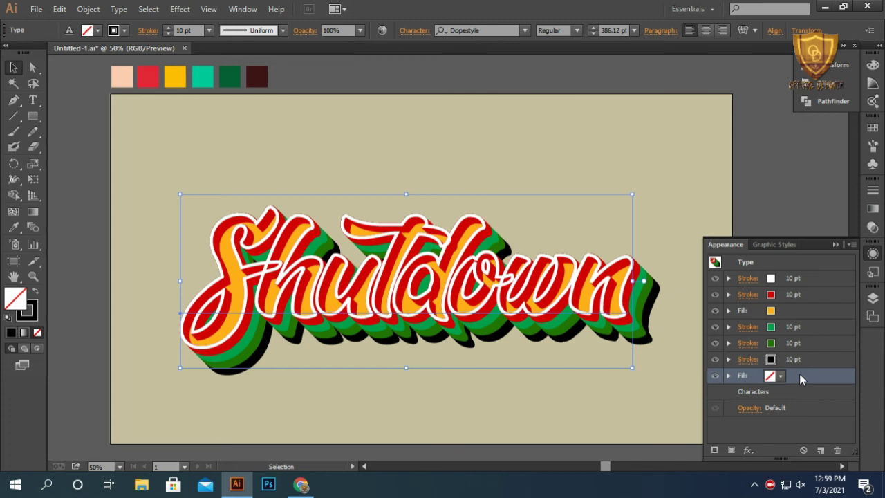
Reduce the opacity of the black stroke alone to 80%.
left_click(799, 363)
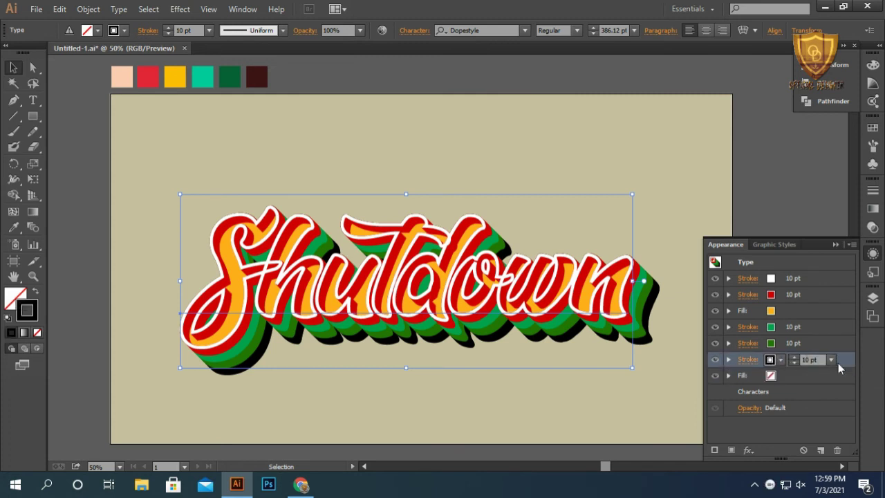
left_click(737, 362)
left_click(730, 359)
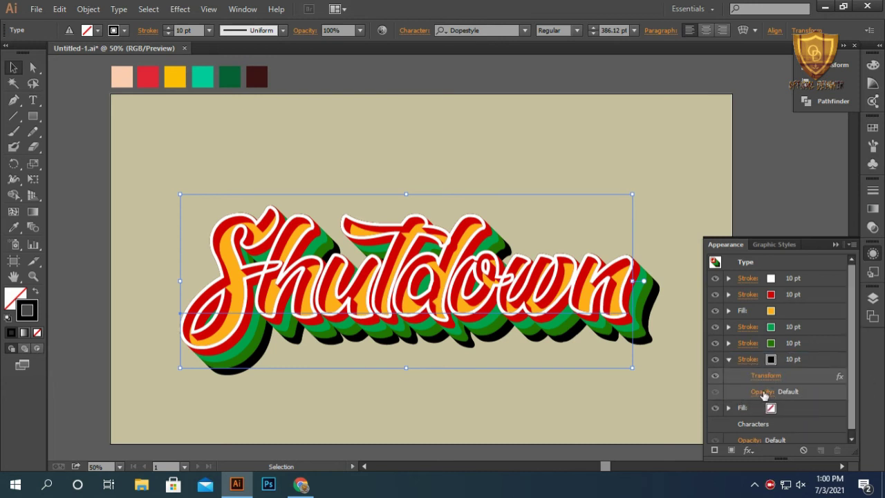
left_click(762, 391)
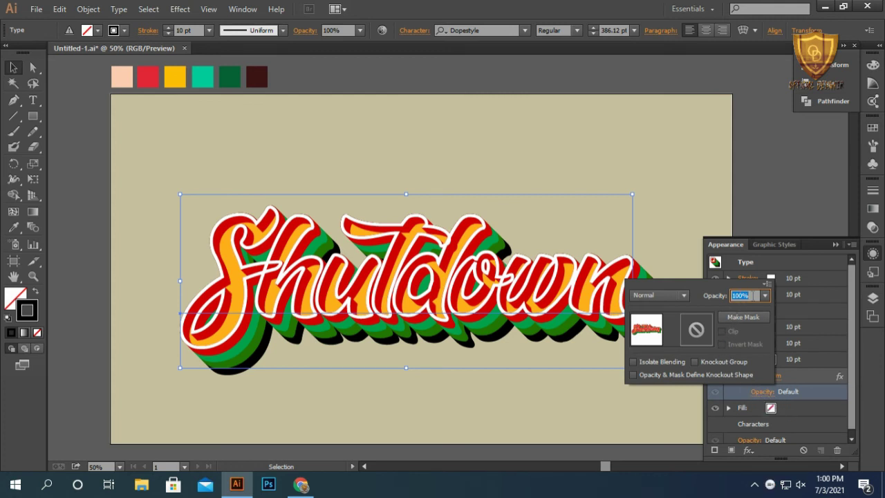
key("BackSpace")
type("80")
key("Return")
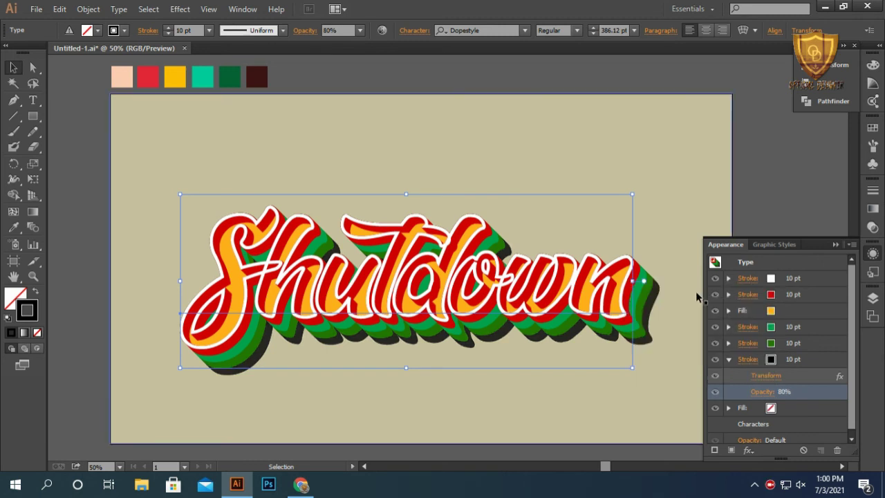
Collapse the Appearance settings and deselect all artwork so the lettering stands unobstructed.
left_click(696, 293)
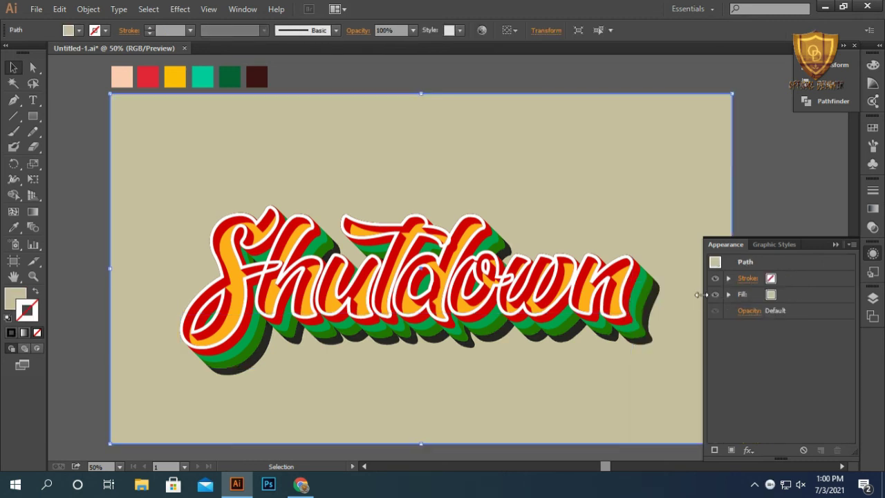
left_click(833, 242)
left_click(763, 313)
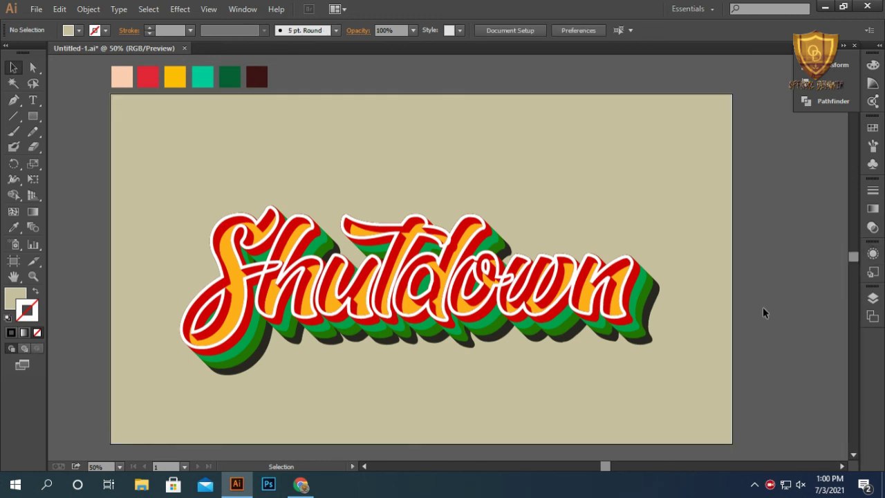